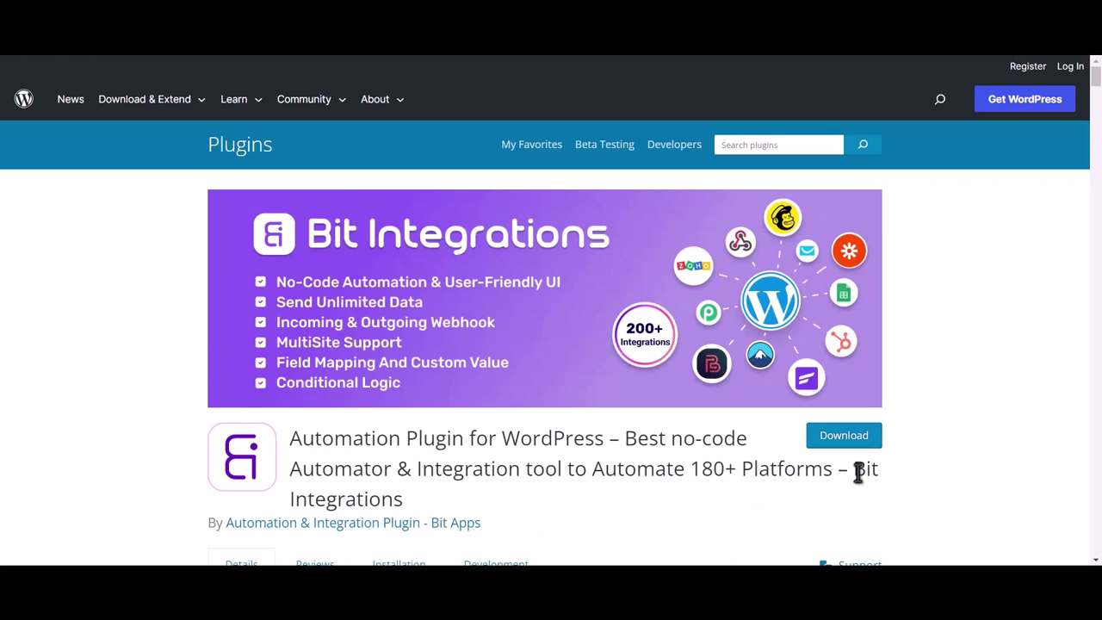
# Create a Bit Integrations flow with the Amelia trigger, copy its webhook URL and start fetching.
pyautogui.moveTo(859, 472); pyautogui.dragTo(863, 492)
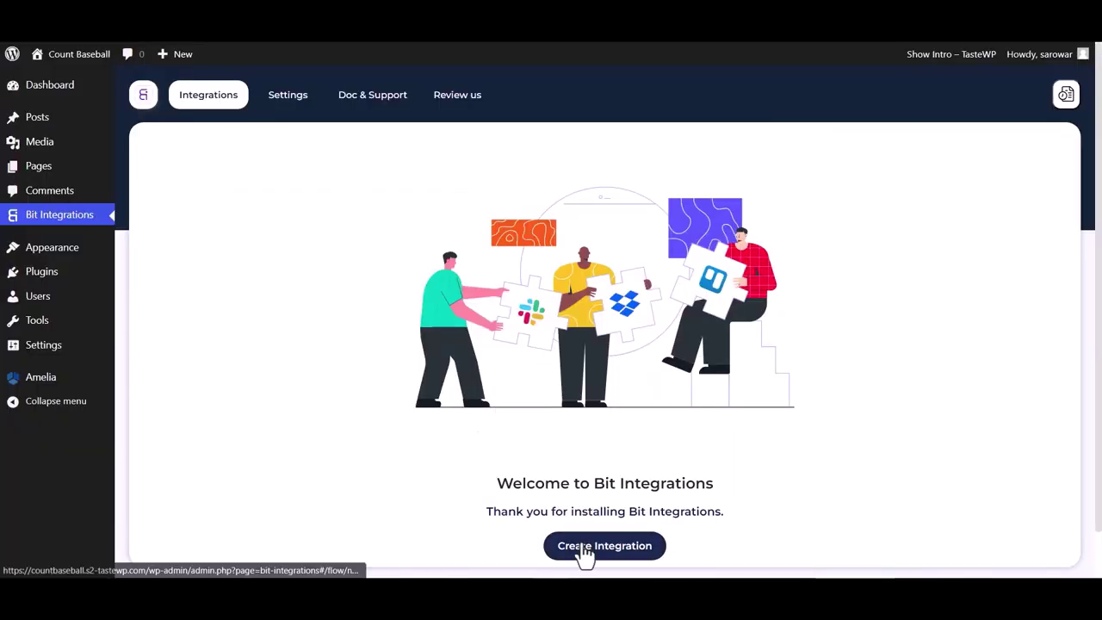
pyautogui.click(582, 549)
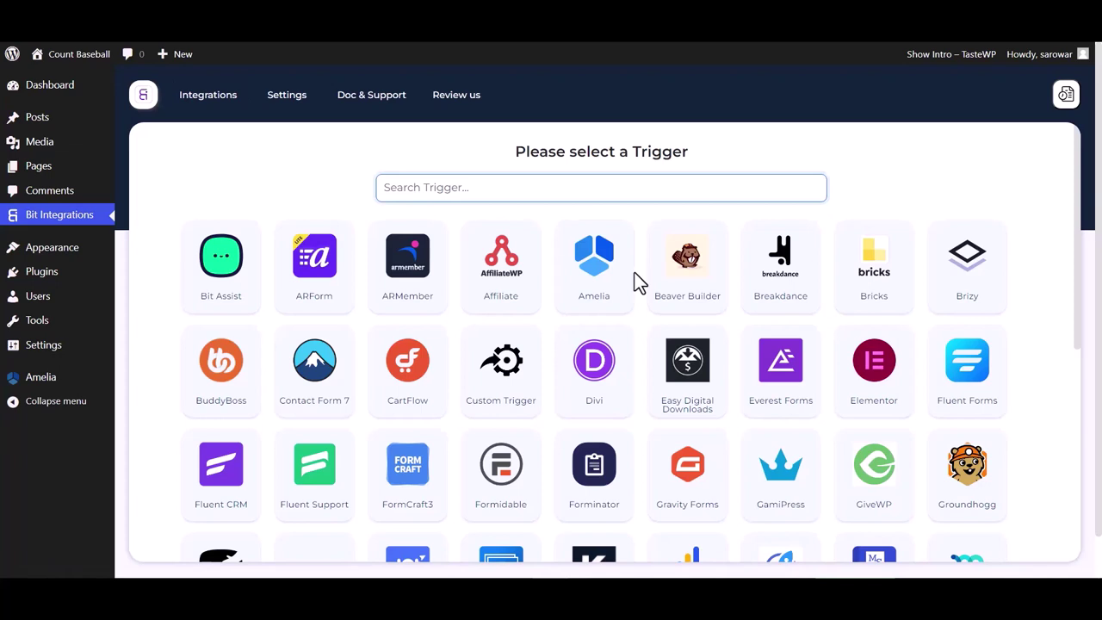
pyautogui.click(609, 290)
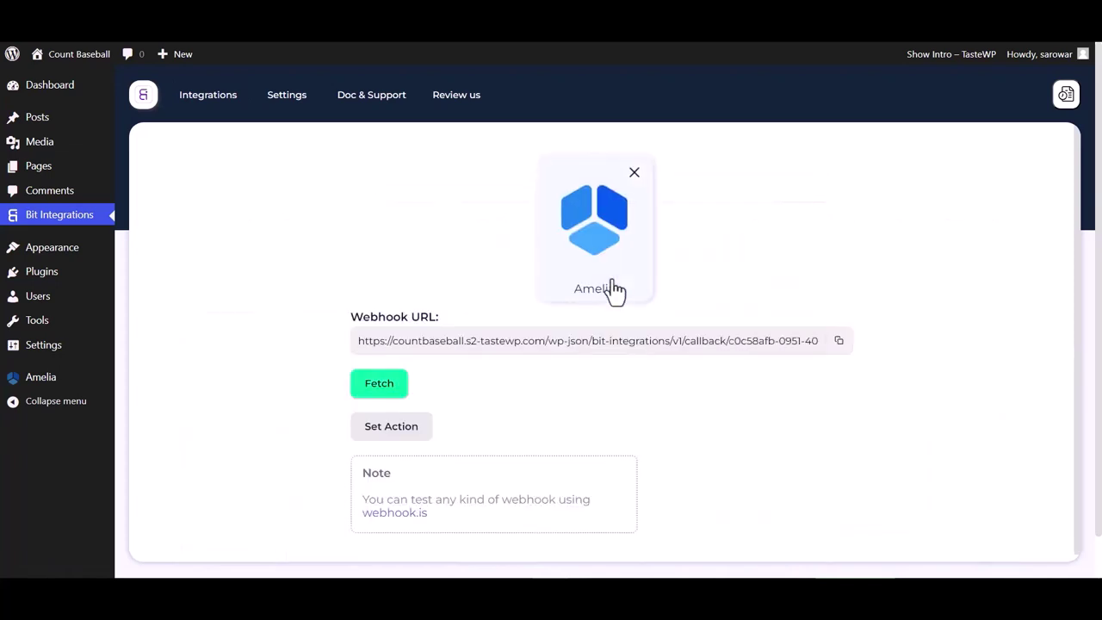
pyautogui.click(842, 342)
pyautogui.click(388, 389)
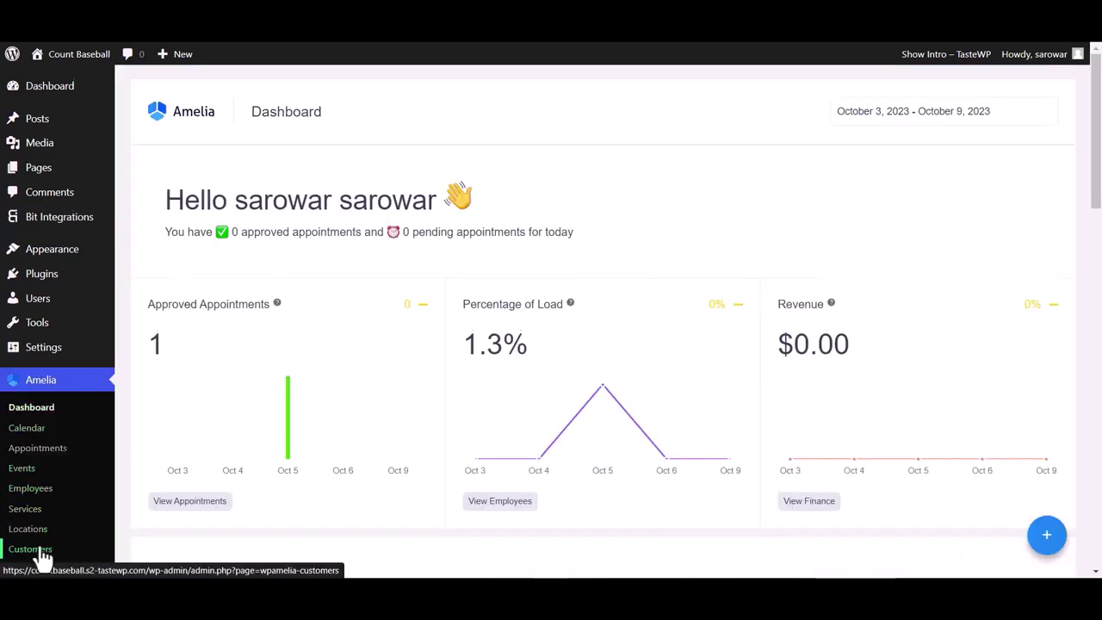
# Go to Amelia Settings, then the Web Hooks tab of the integrations settings.
pyautogui.scroll(-1, 41, 551)
pyautogui.scroll(-3, 42, 551)
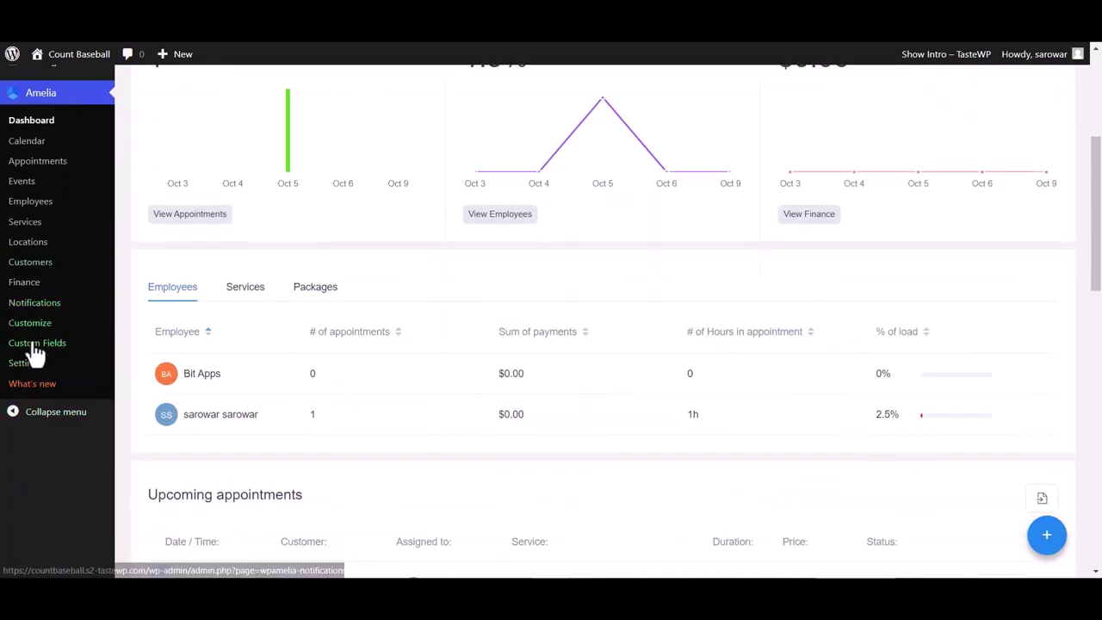
pyautogui.click(26, 363)
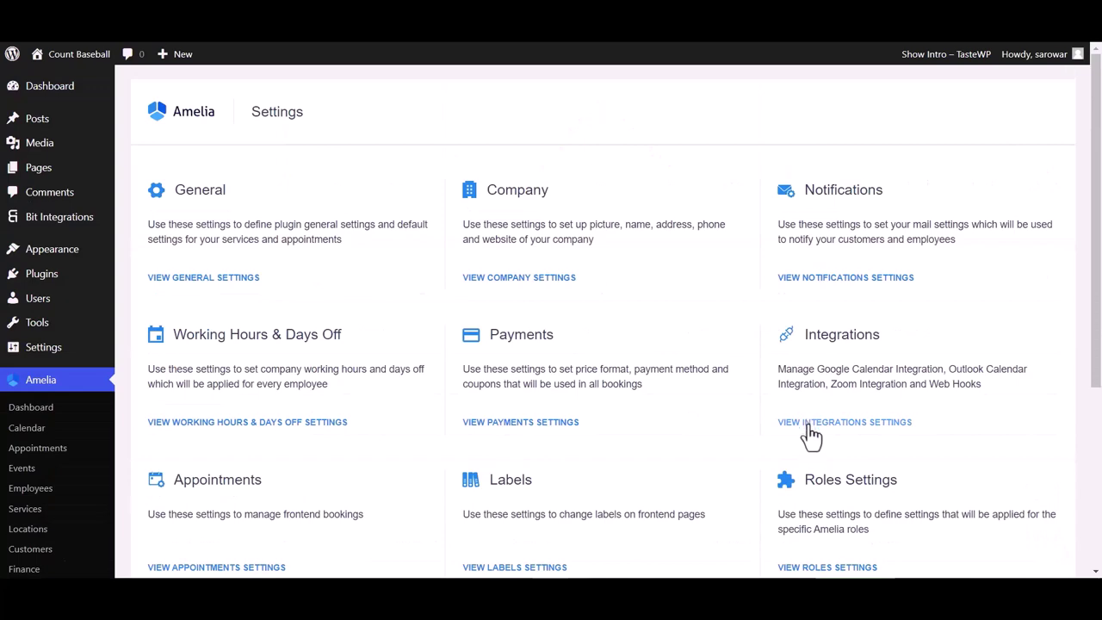
pyautogui.click(809, 424)
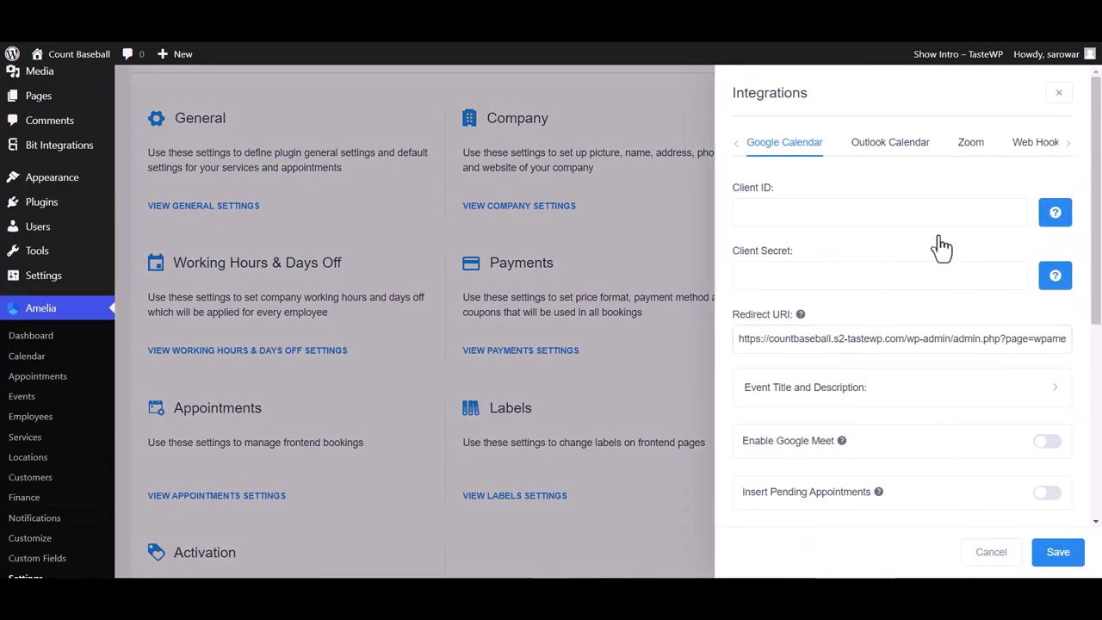
pyautogui.click(1037, 144)
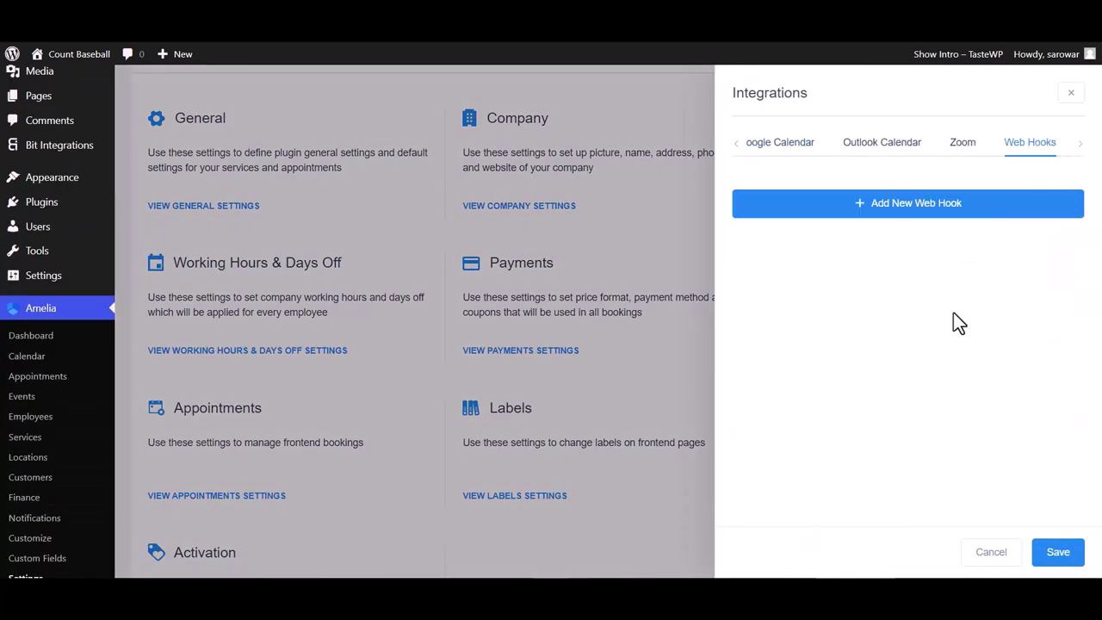
# Add a new web hook named 'Bit Integrations' with the pasted Bit Integrations URL.
pyautogui.click(941, 204)
pyautogui.click(796, 196)
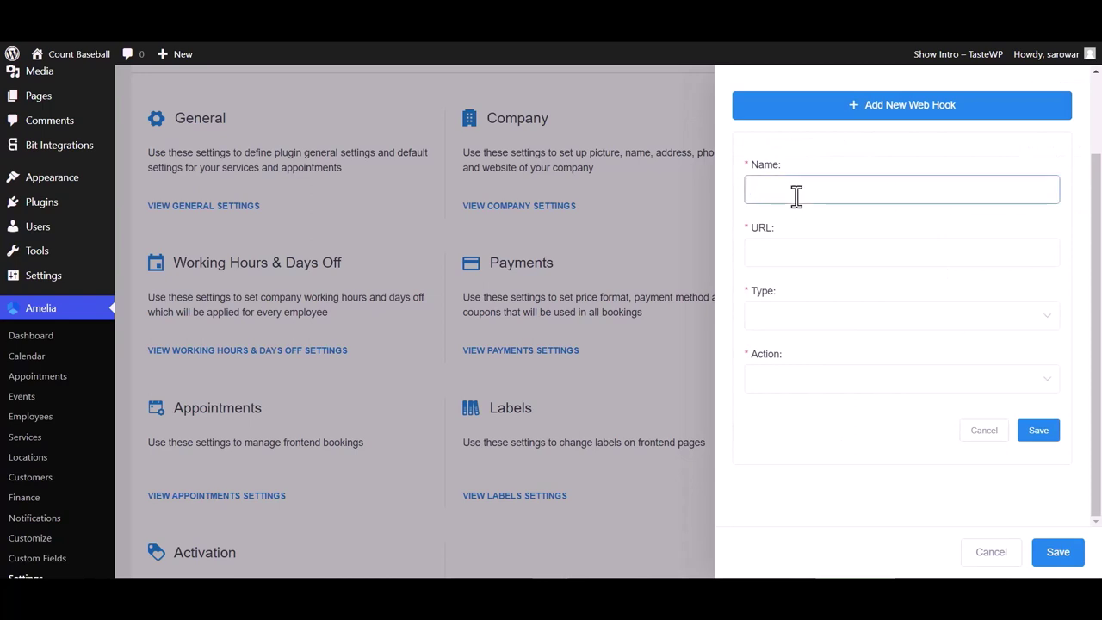
pyautogui.write('Bit Integrations')
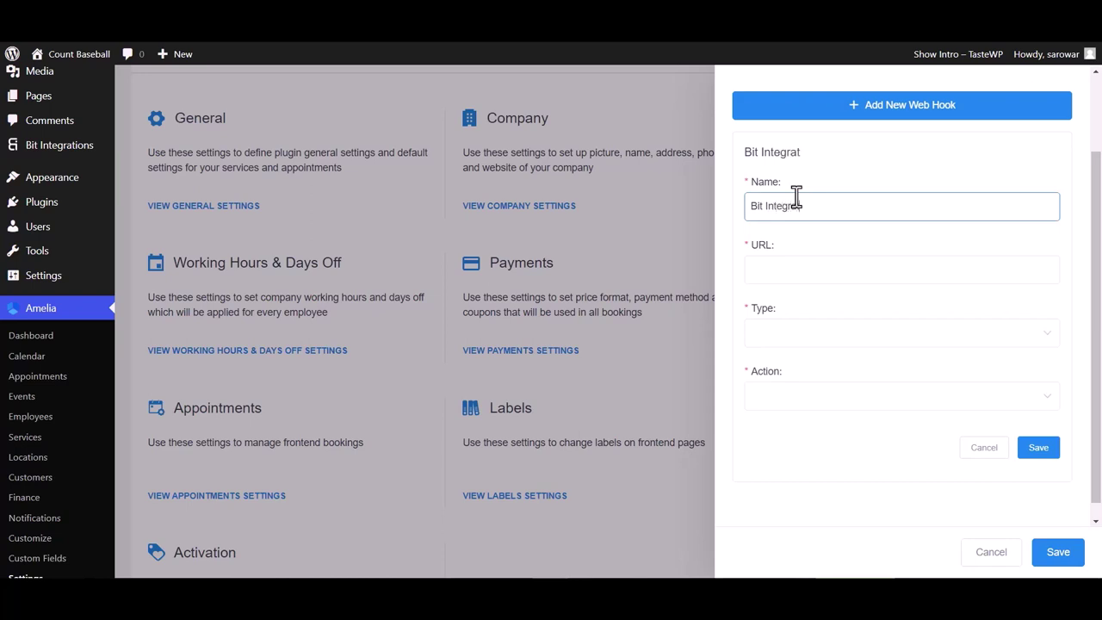
pyautogui.click(789, 270)
pyautogui.hotkey('ctrl', 'v')
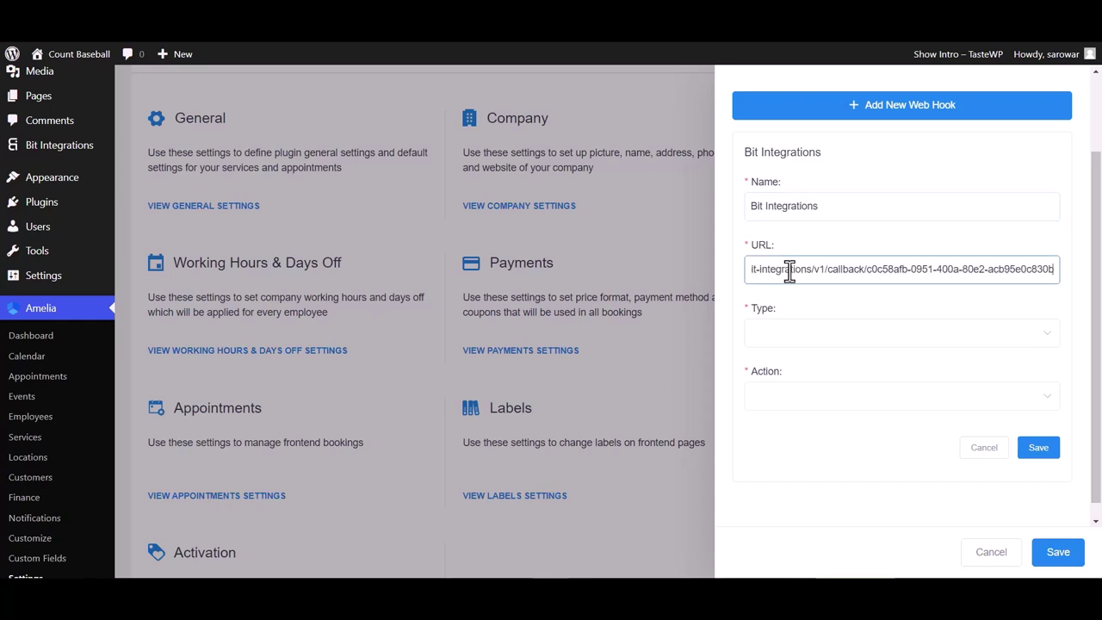
# Make it an Appointment web hook on Booking Status Changed, and save the web hook and settings.
pyautogui.click(790, 340)
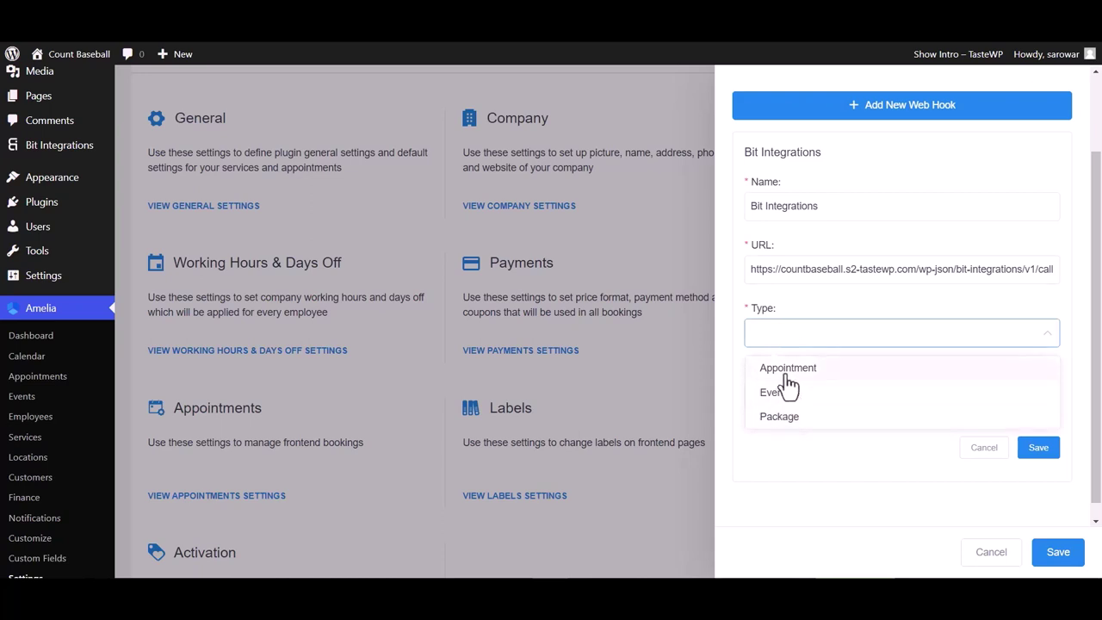
pyautogui.click(788, 370)
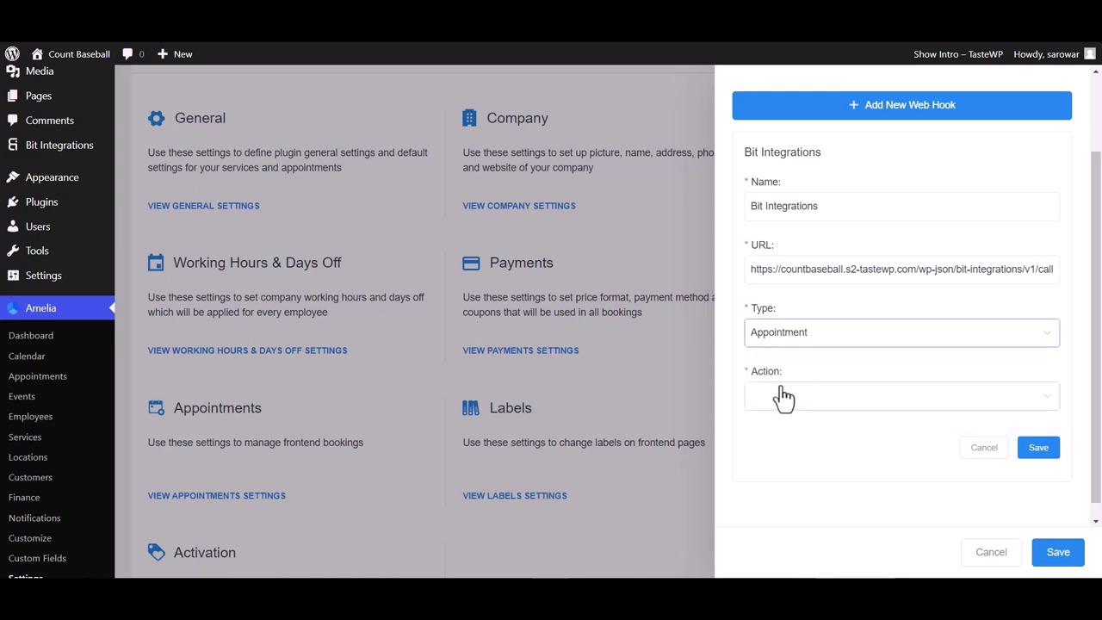
pyautogui.click(785, 398)
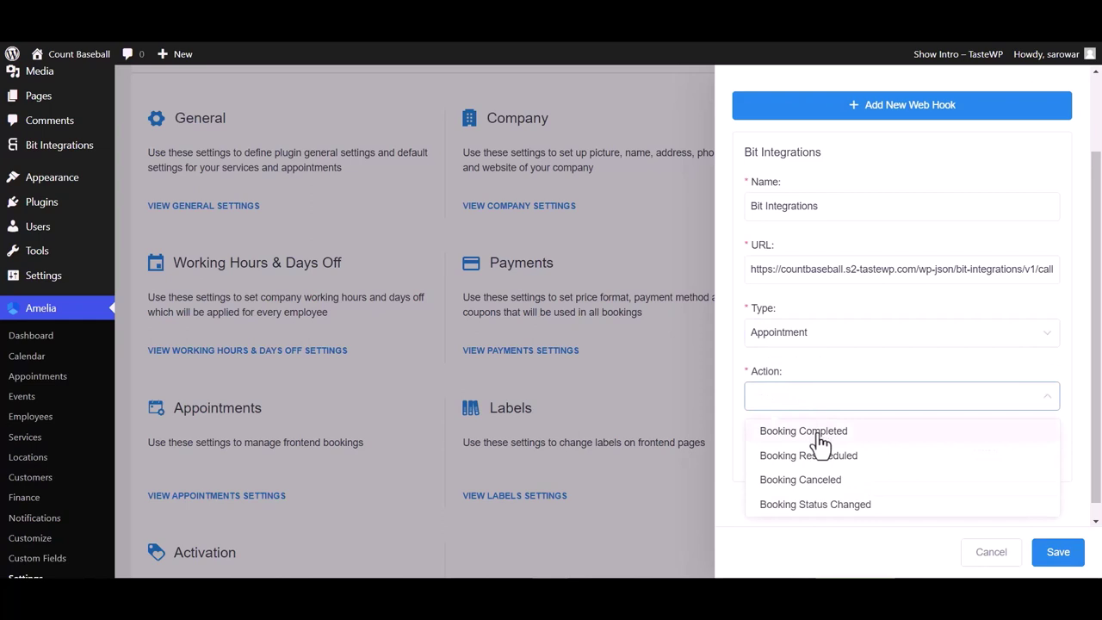
pyautogui.click(812, 506)
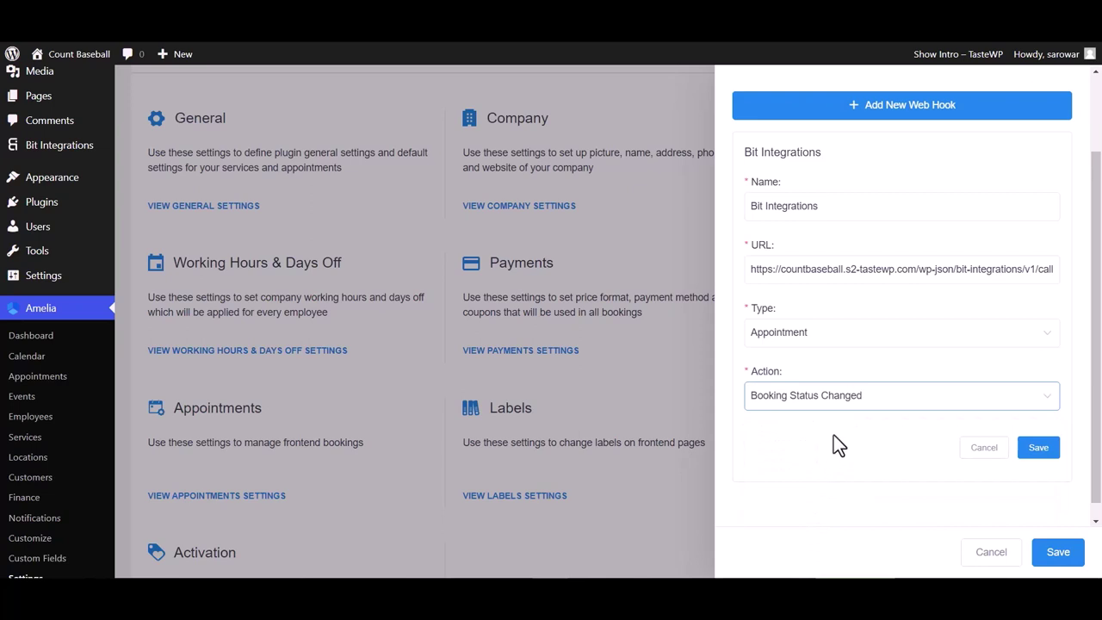
pyautogui.click(1037, 456)
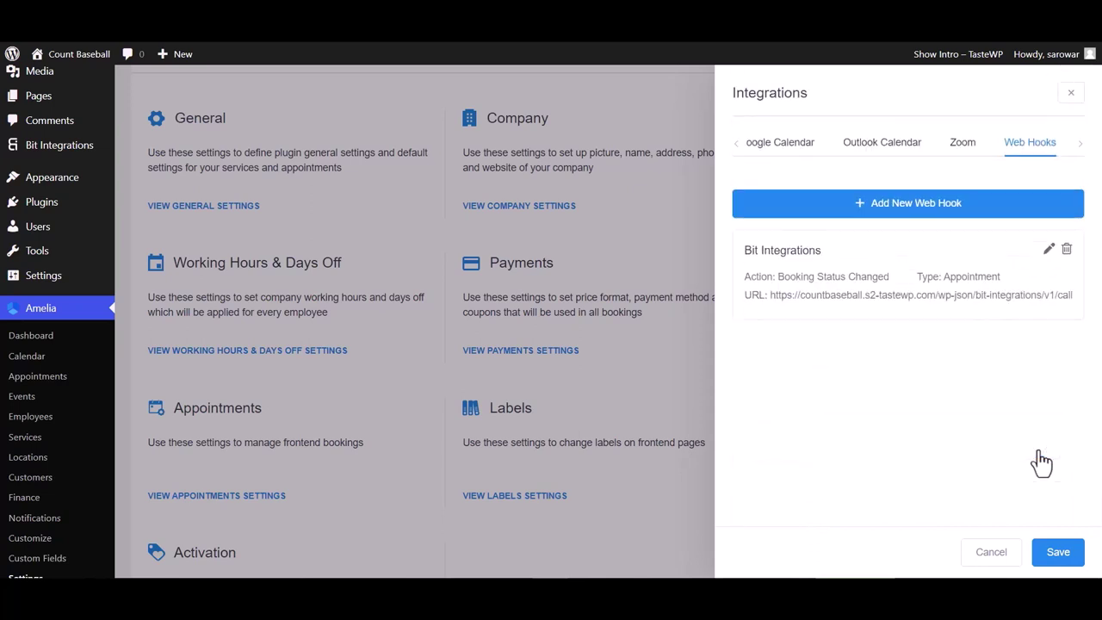
pyautogui.click(1064, 554)
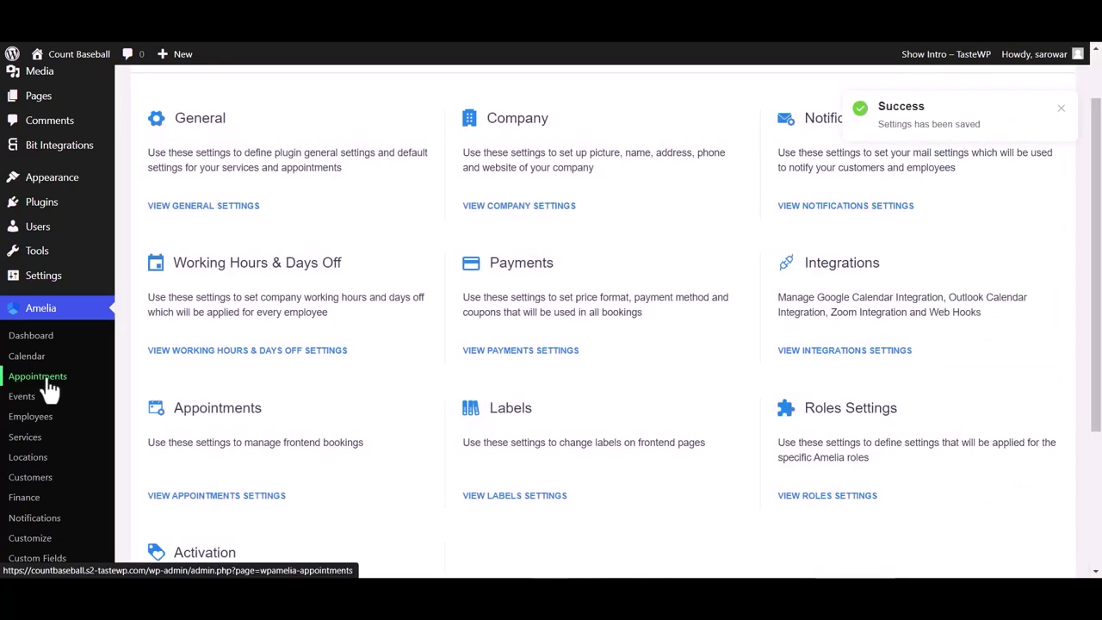
# Change the Bit Integrations appointment's status from Approved to Pending.
pyautogui.click(39, 376)
pyautogui.click(942, 359)
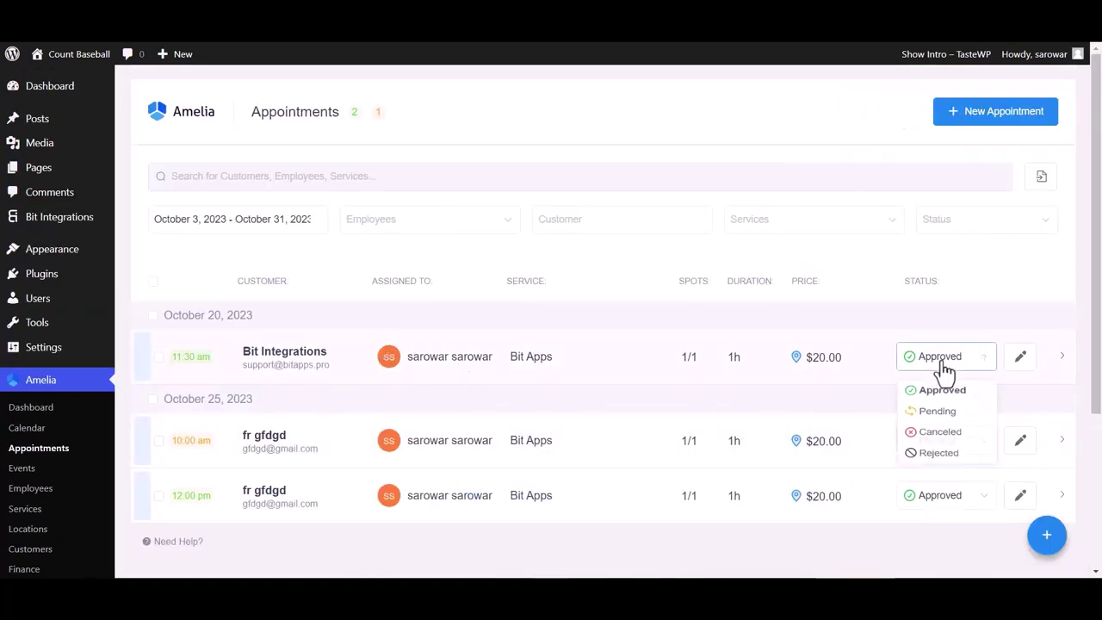
pyautogui.click(944, 418)
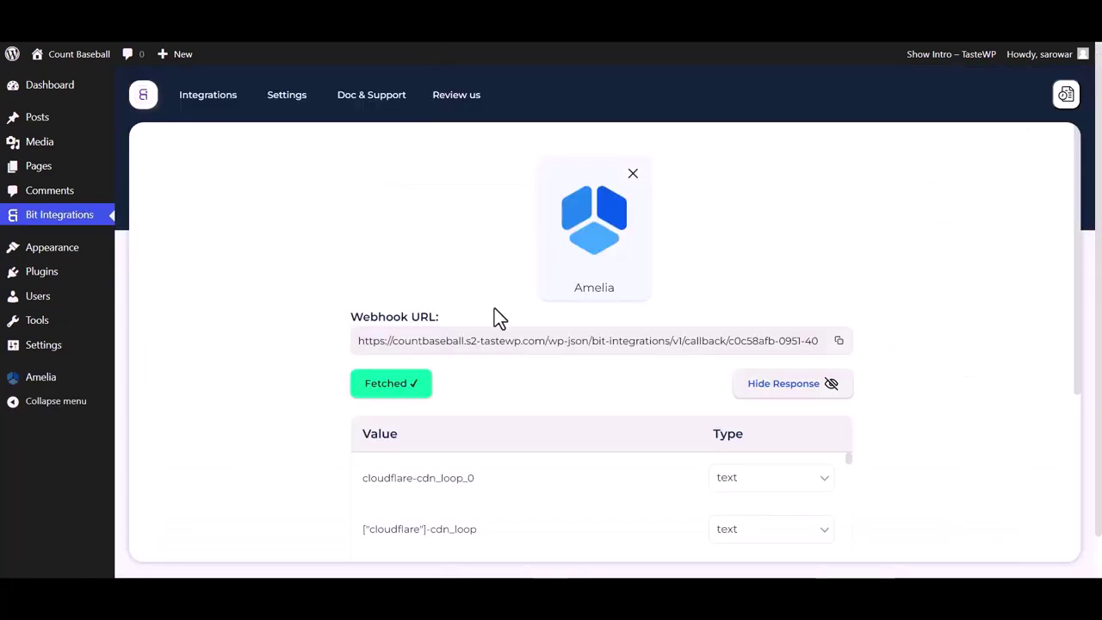
pyautogui.scroll(-3, 543, 385)
pyautogui.scroll(-5, 603, 394)
pyautogui.scroll(-5, 573, 400)
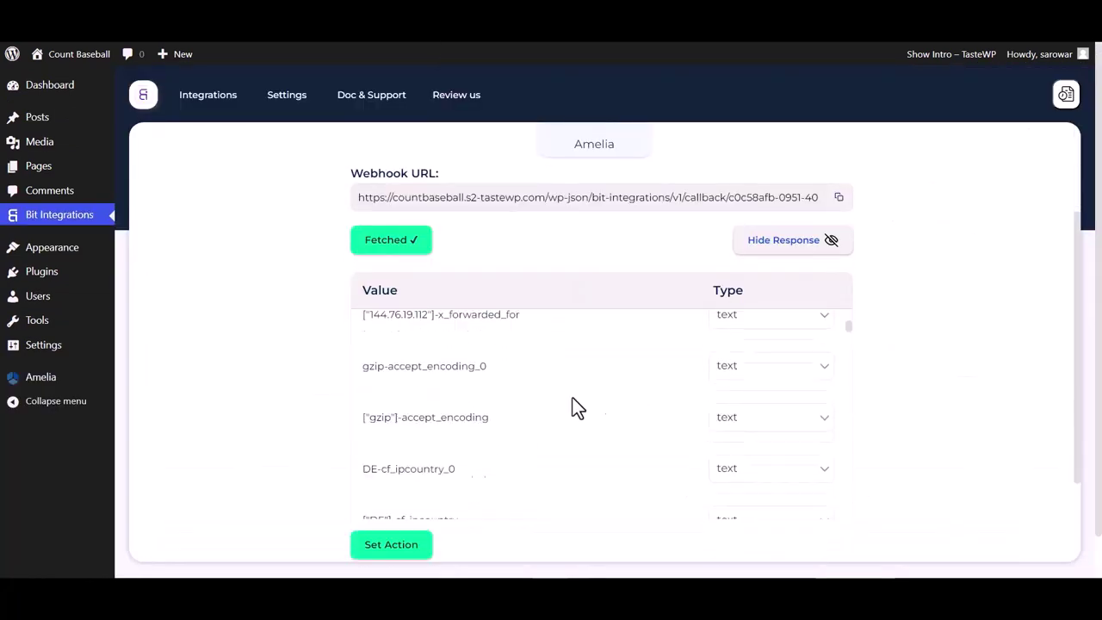
pyautogui.scroll(-5, 556, 403)
pyautogui.scroll(-3, 554, 403)
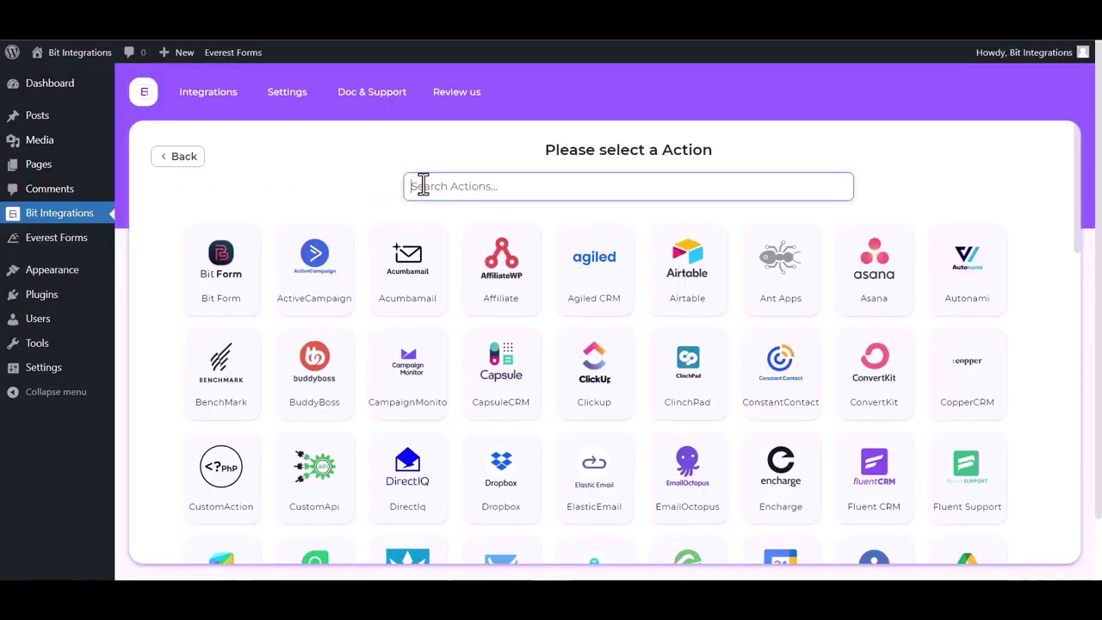
# Pick Integrately as the action from the 'inte' search and open the Integrately dashboard.
pyautogui.write('in')
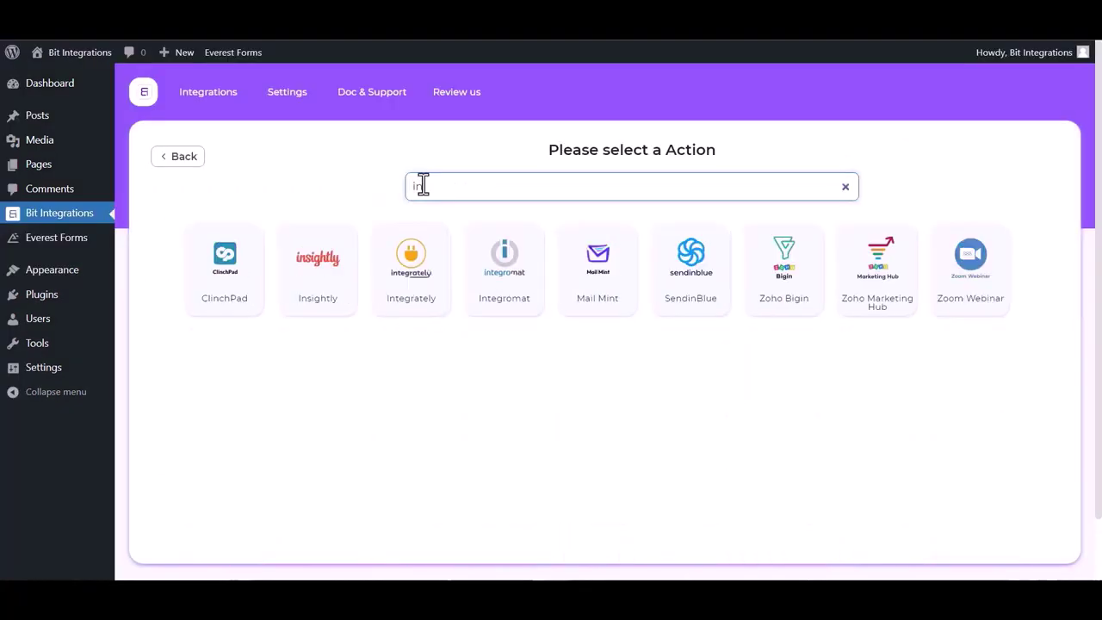
pyautogui.write('te')
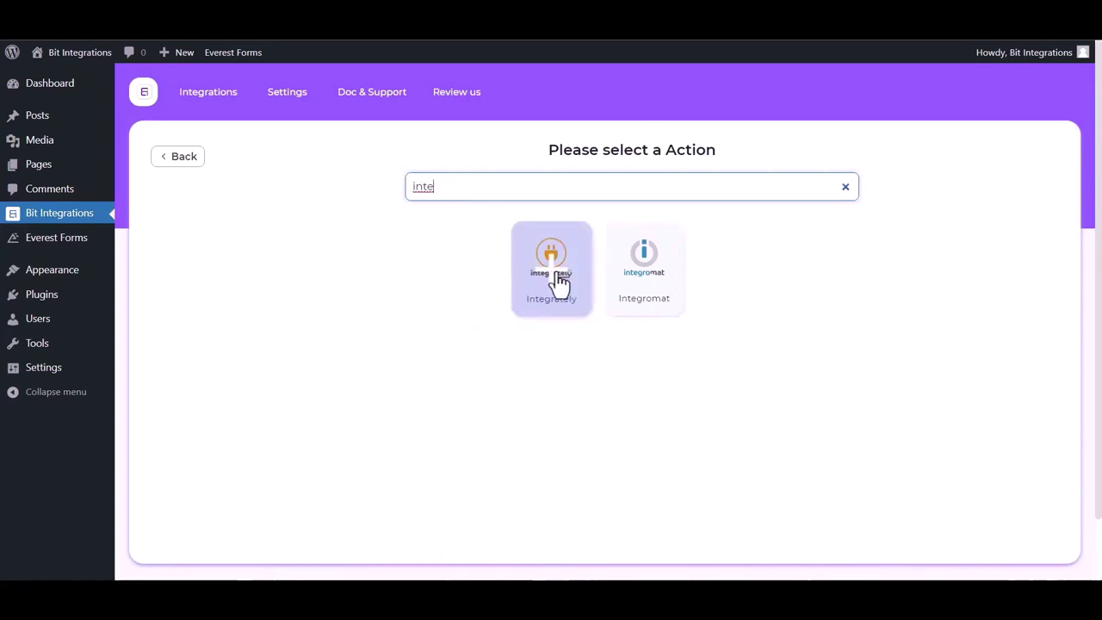
pyautogui.click(558, 280)
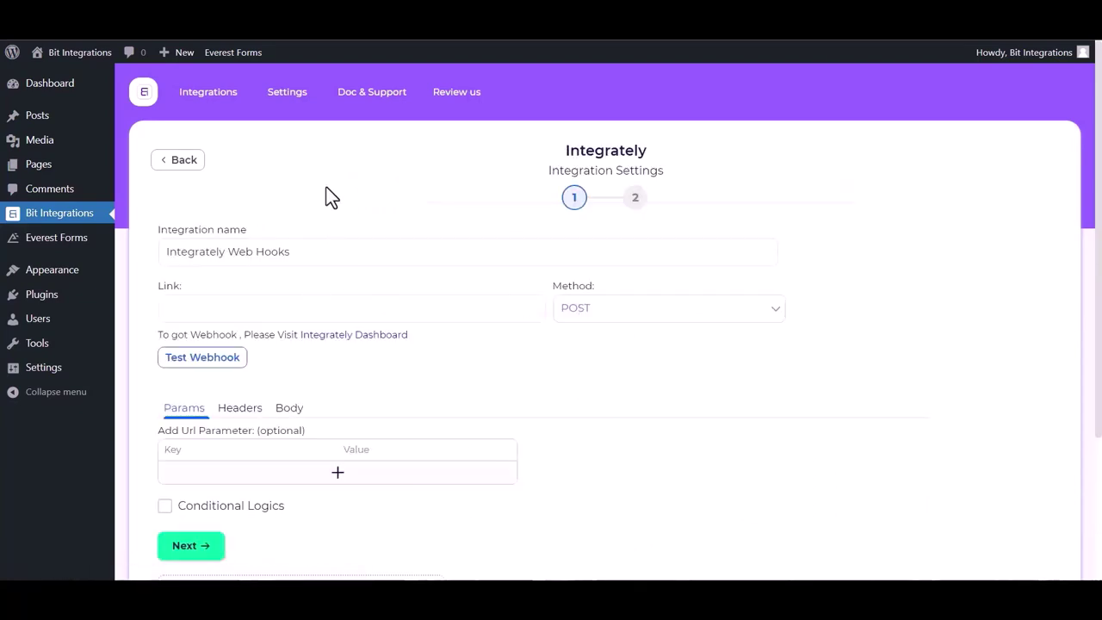
pyautogui.click(211, 308)
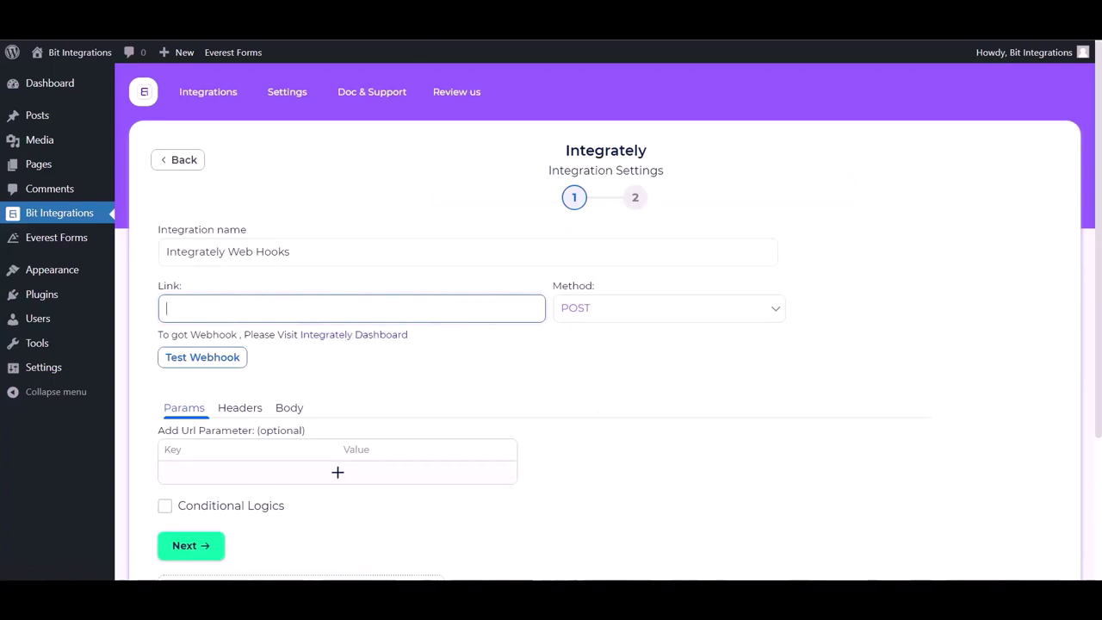
pyautogui.click(354, 334)
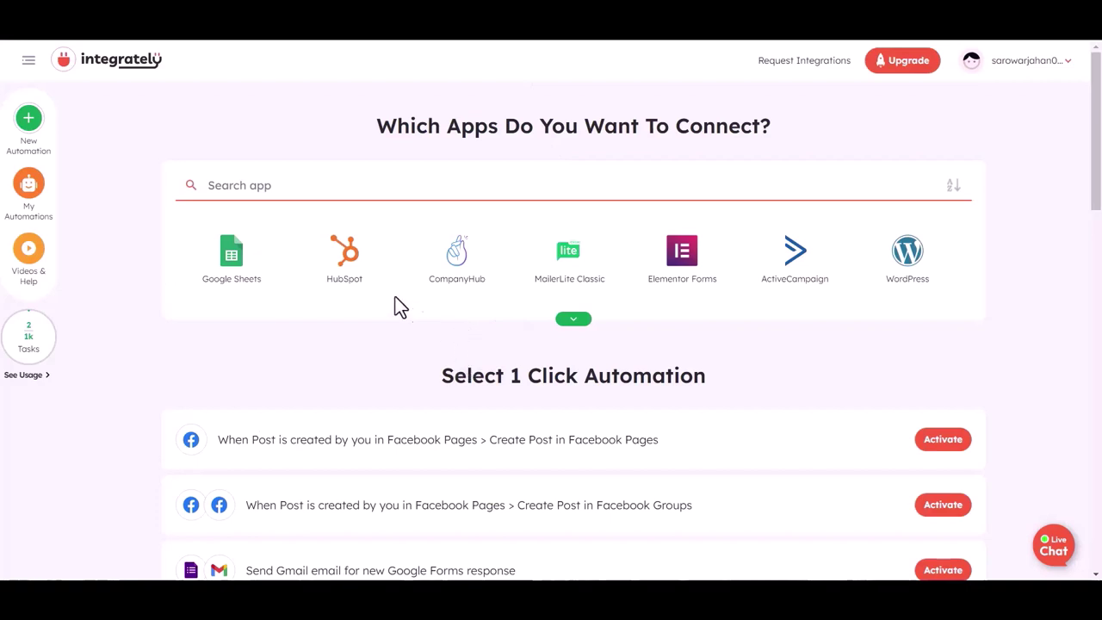
# Choose Webhook / API Integration and Airtable as the two Integrately apps.
pyautogui.click(246, 187)
pyautogui.write('web')
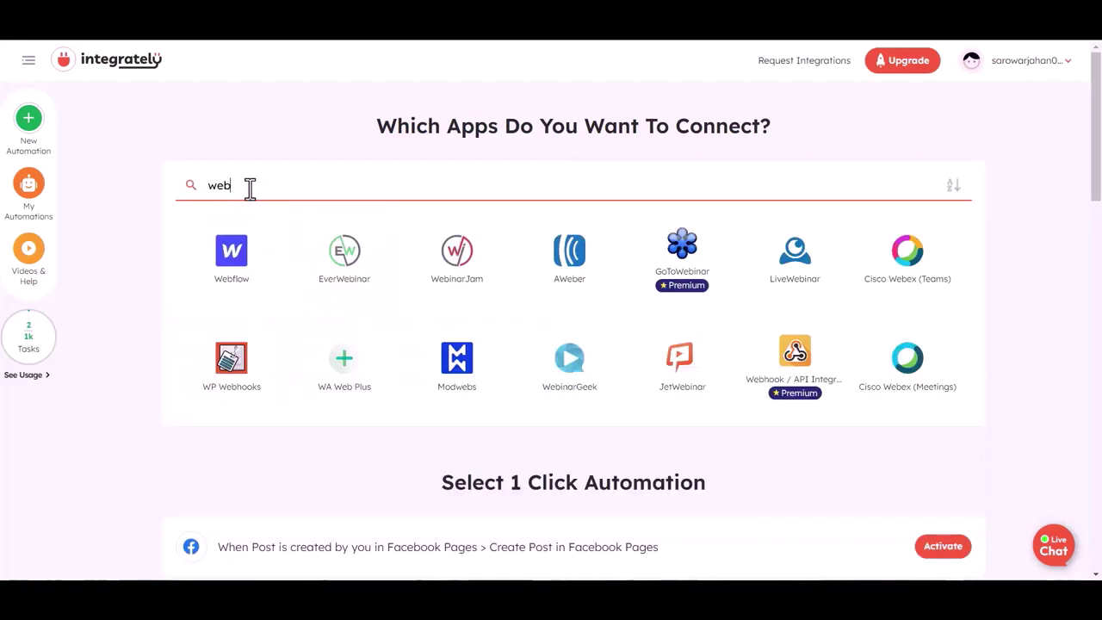
pyautogui.click(782, 364)
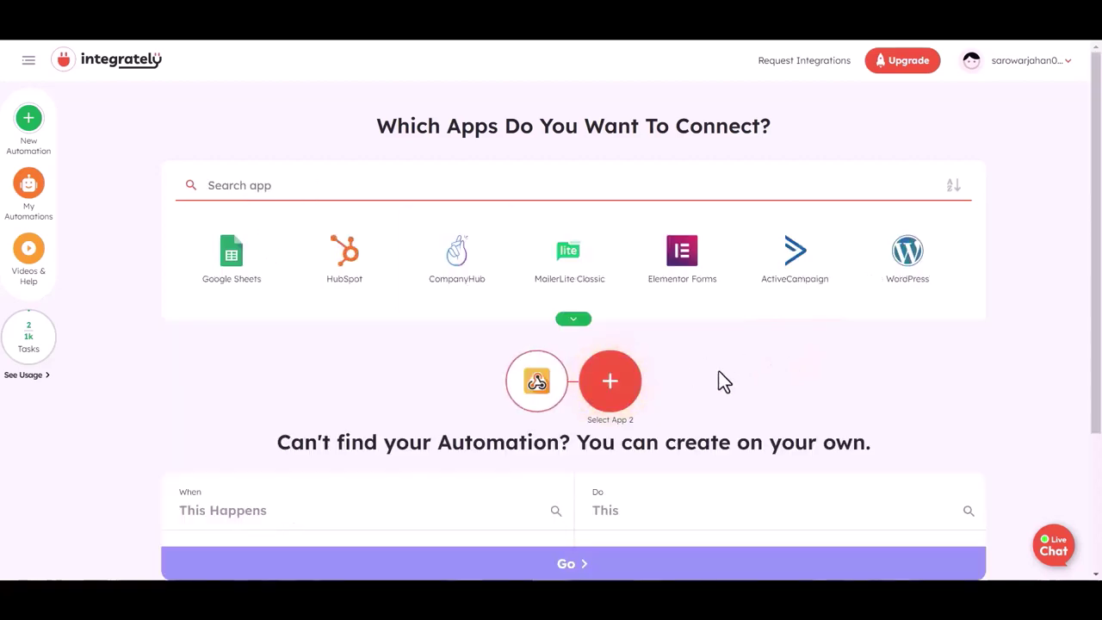
pyautogui.click(245, 185)
pyautogui.write('ai')
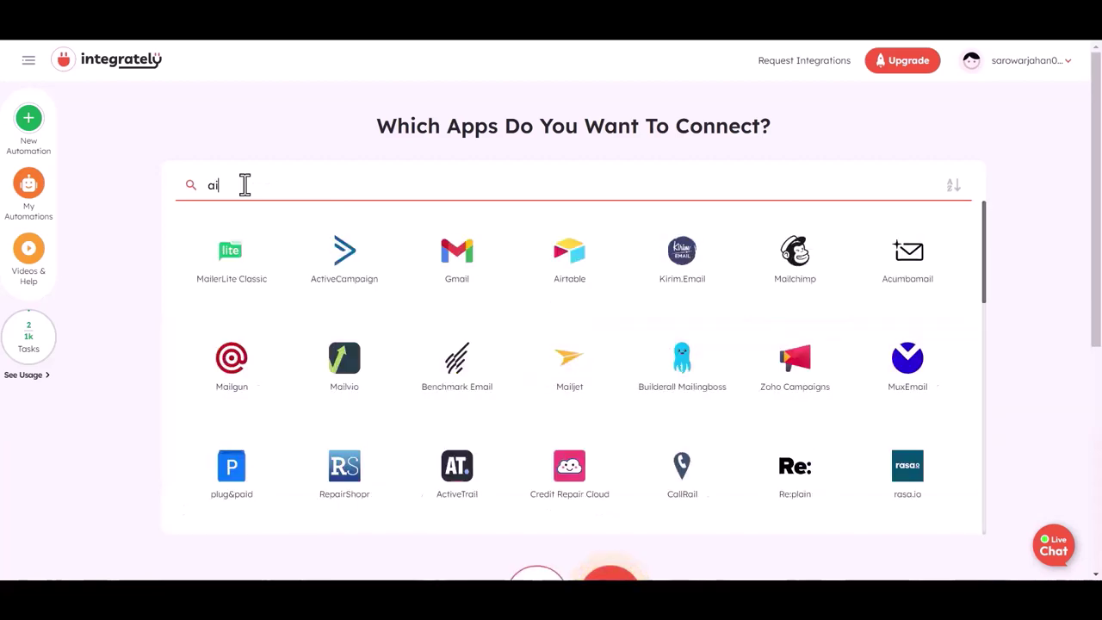
pyautogui.write('r')
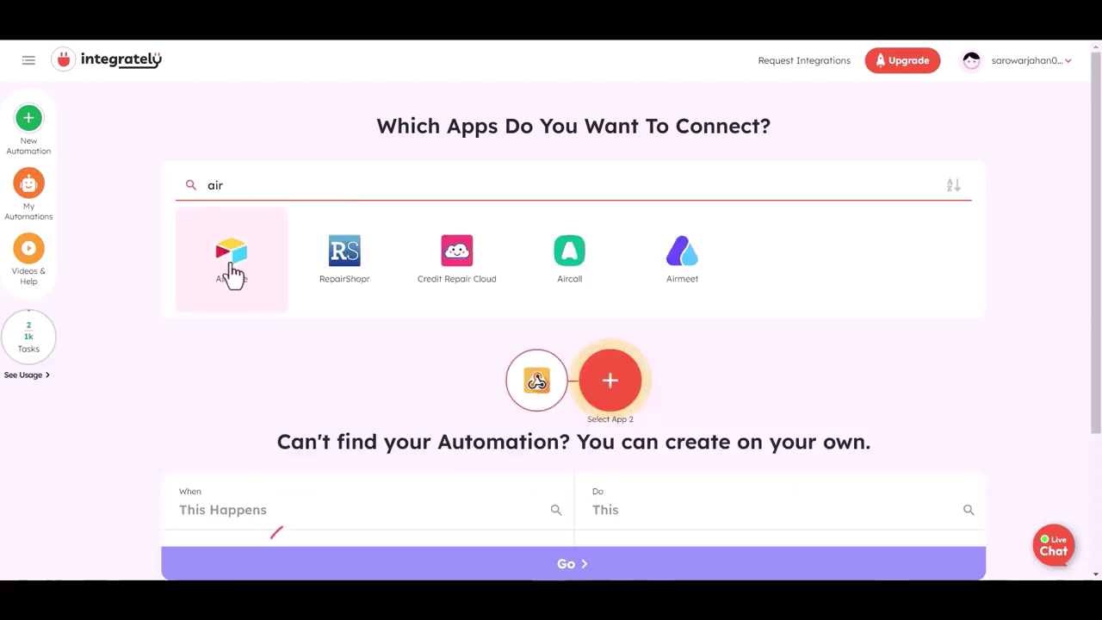
pyautogui.click(231, 269)
# Pair the webhook-operation trigger with Create record in Airtable, then copy the webhook URL.
pyautogui.scroll(-3, 266, 379)
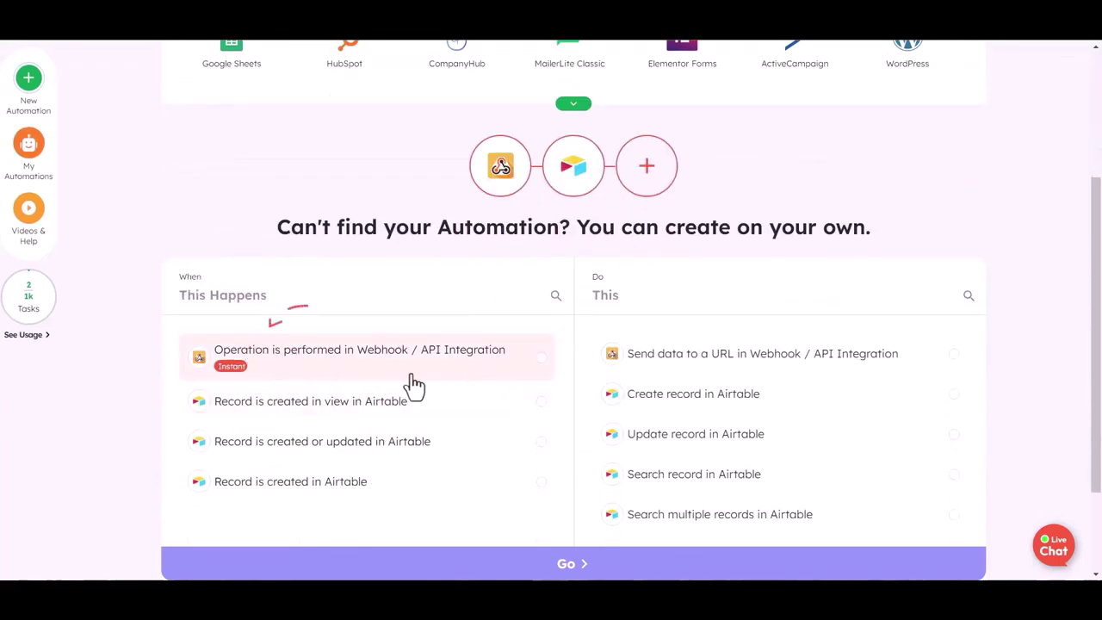
pyautogui.click(486, 372)
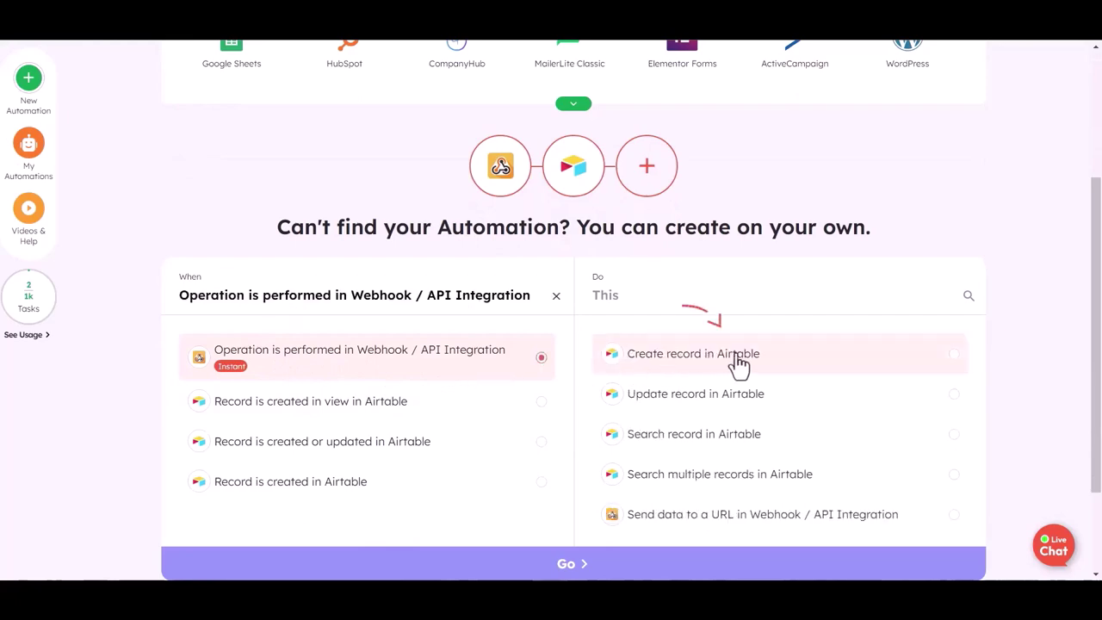
pyautogui.click(780, 368)
pyautogui.scroll(-2, 646, 381)
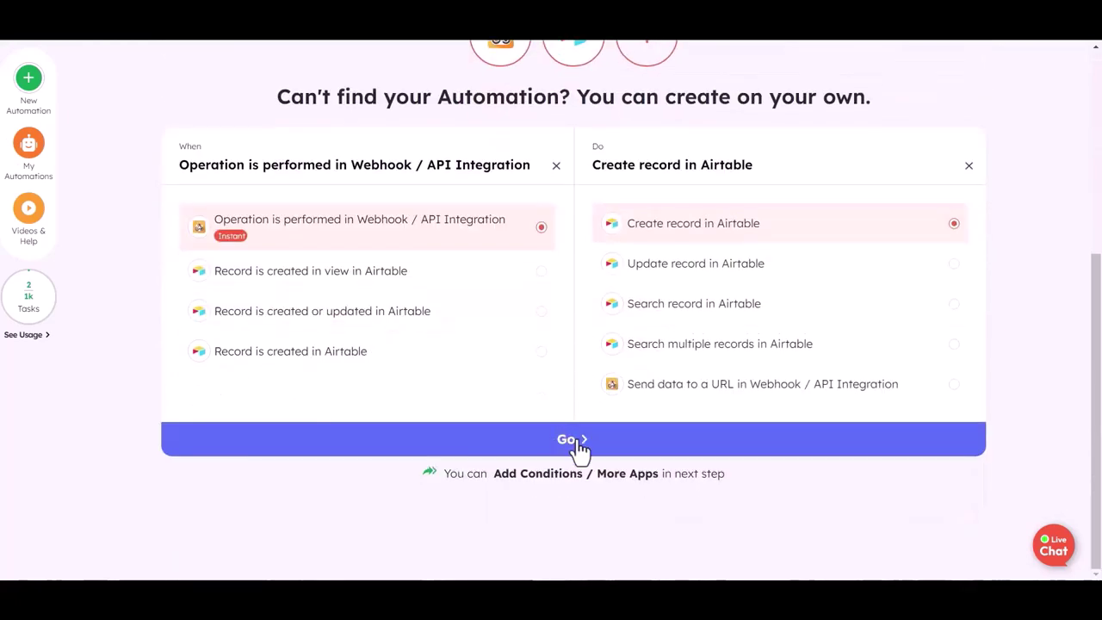
pyautogui.click(575, 441)
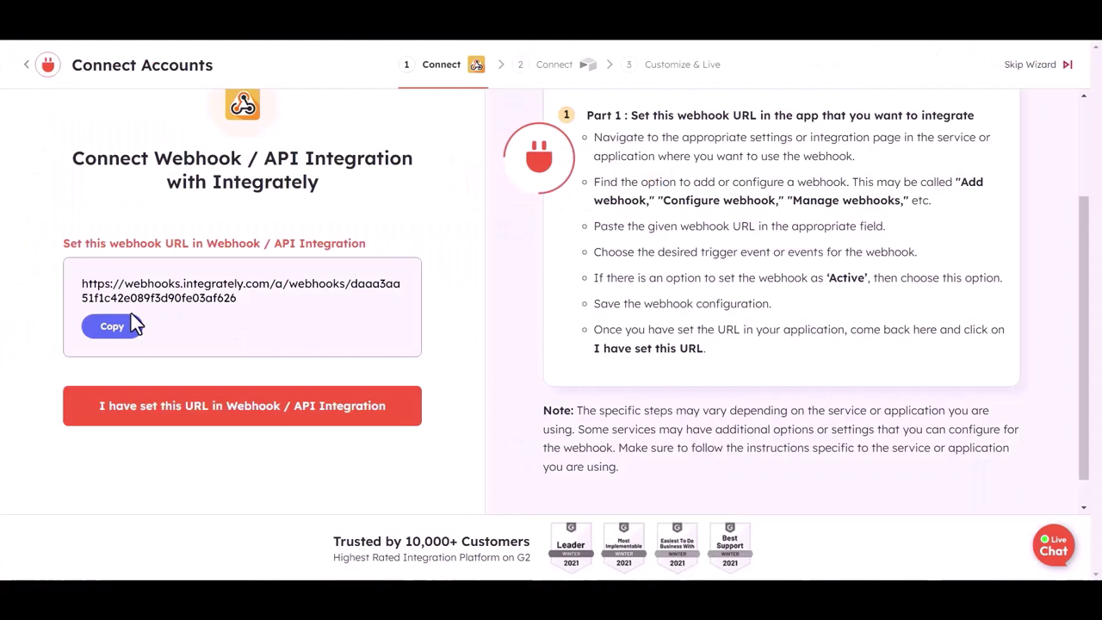
pyautogui.click(114, 399)
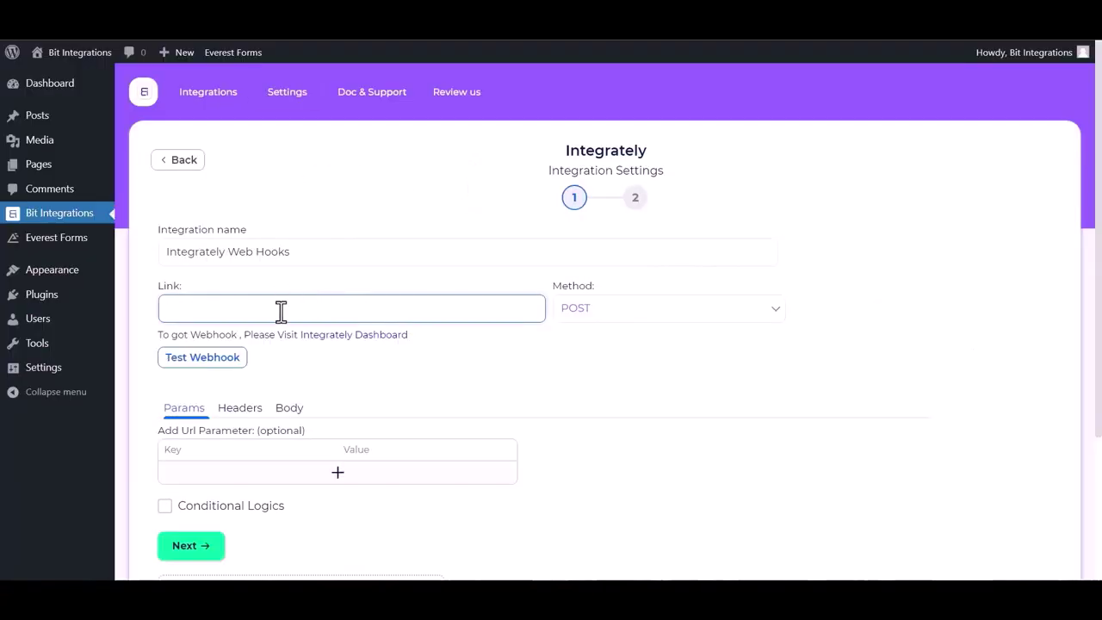
# Set the Integrately webhook URL as the link, sending all data as application/json.
pyautogui.hotkey('ctrl', 'v')
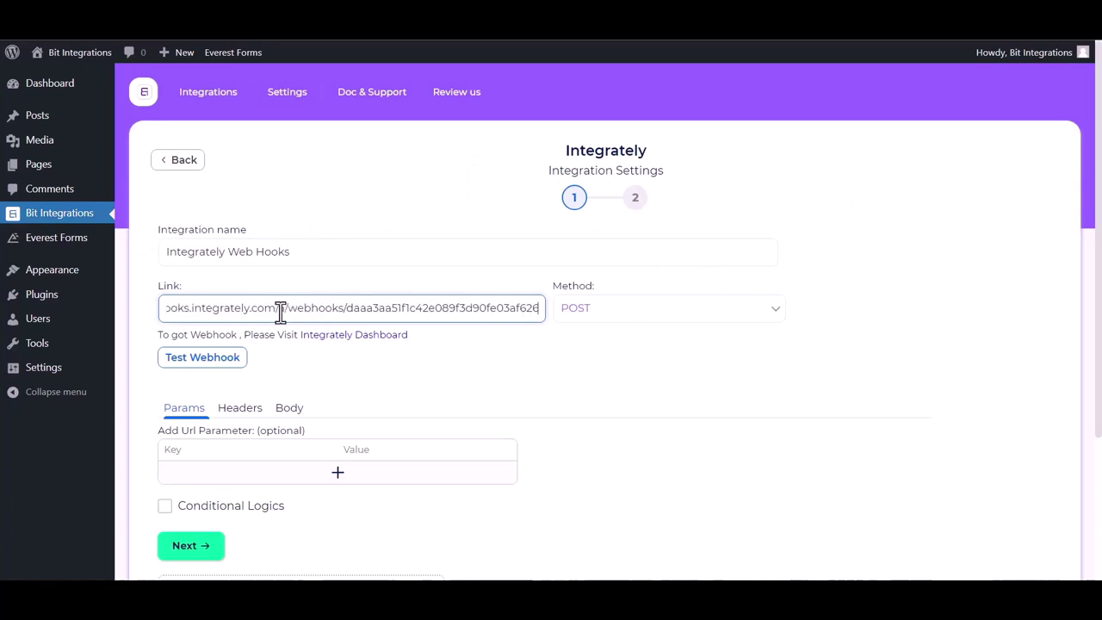
pyautogui.click(293, 409)
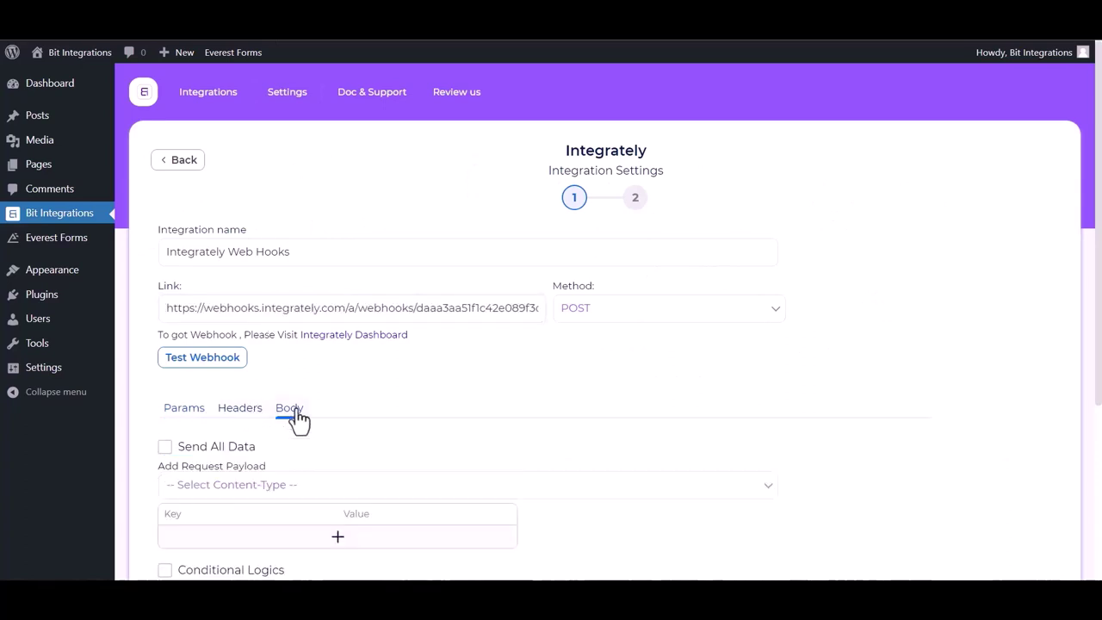
pyautogui.click(164, 447)
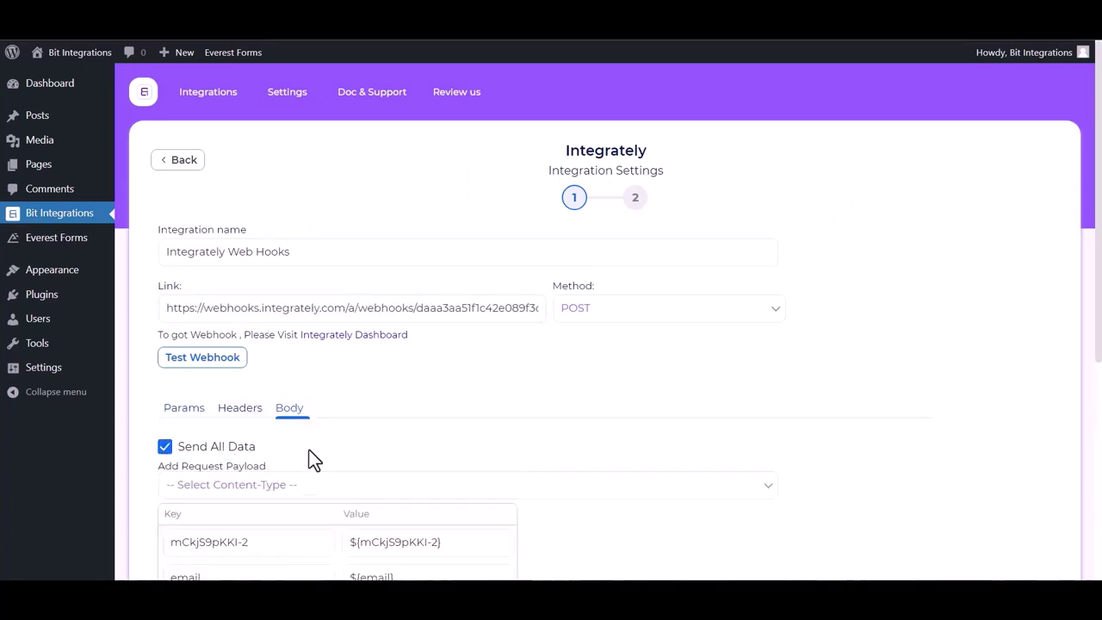
pyautogui.click(302, 489)
pyautogui.click(266, 523)
pyautogui.scroll(-3, 329, 450)
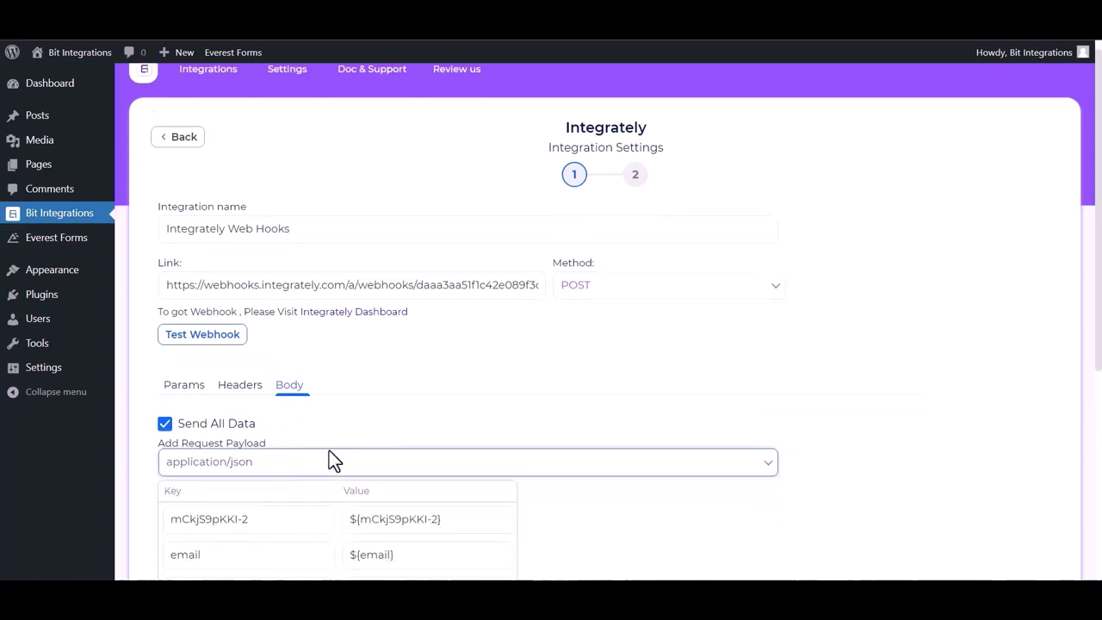
pyautogui.scroll(2, 227, 376)
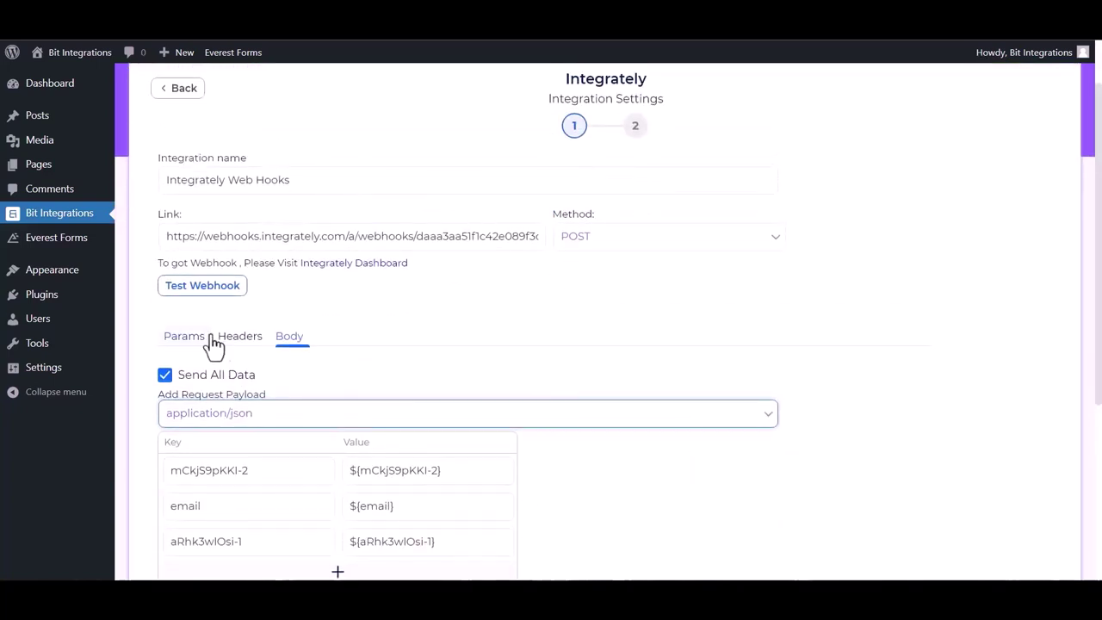
# Test the webhook successfully and save to advance to the next step.
pyautogui.click(201, 287)
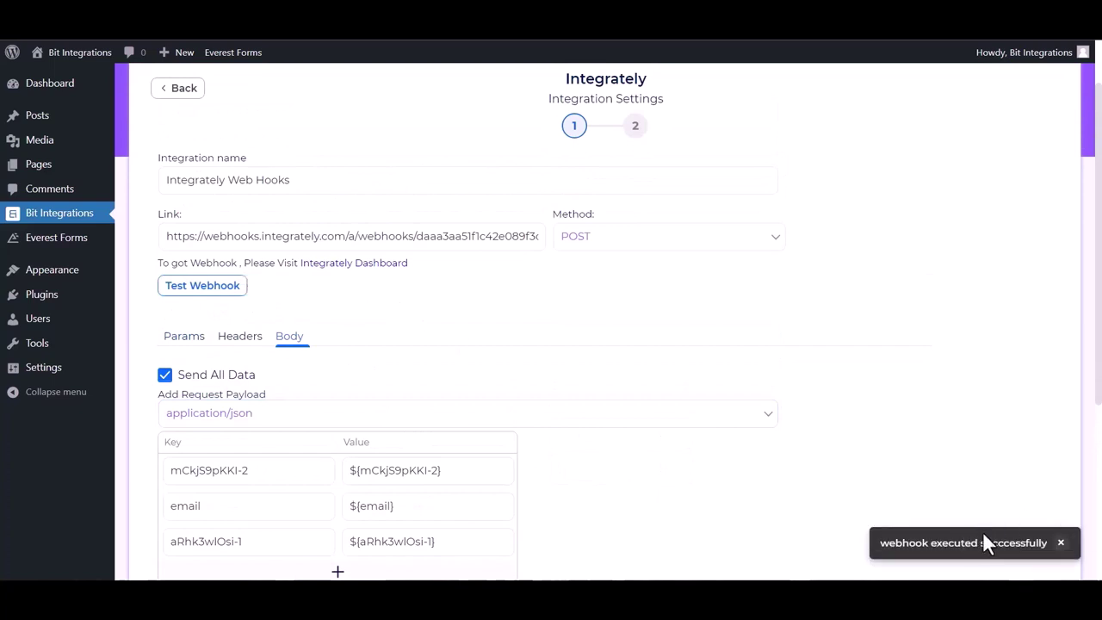
pyautogui.scroll(-2, 595, 448)
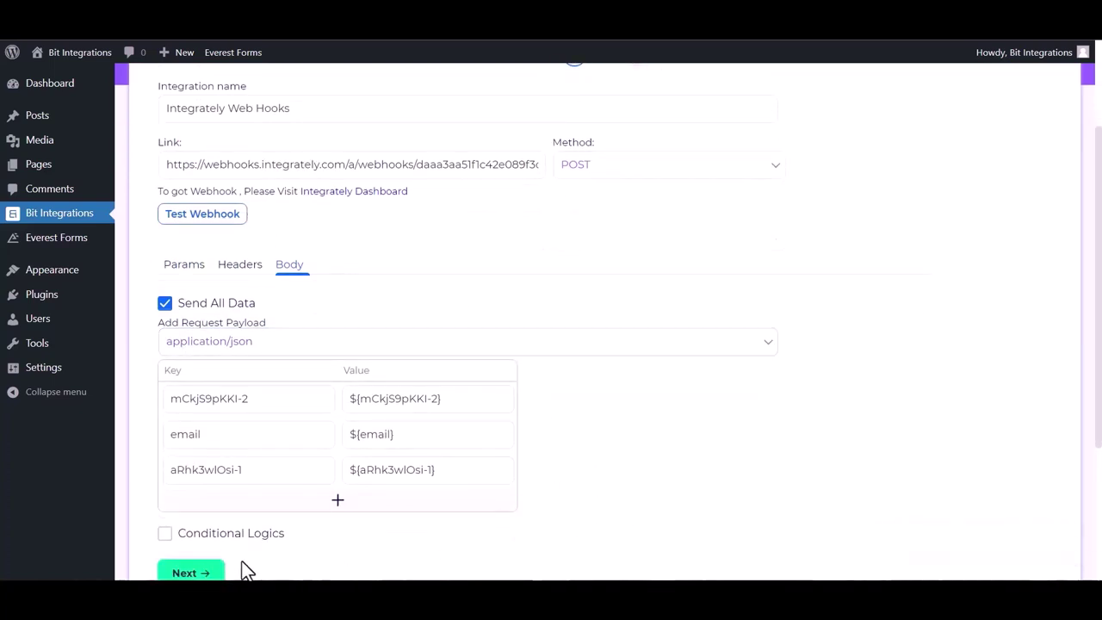
pyautogui.click(208, 573)
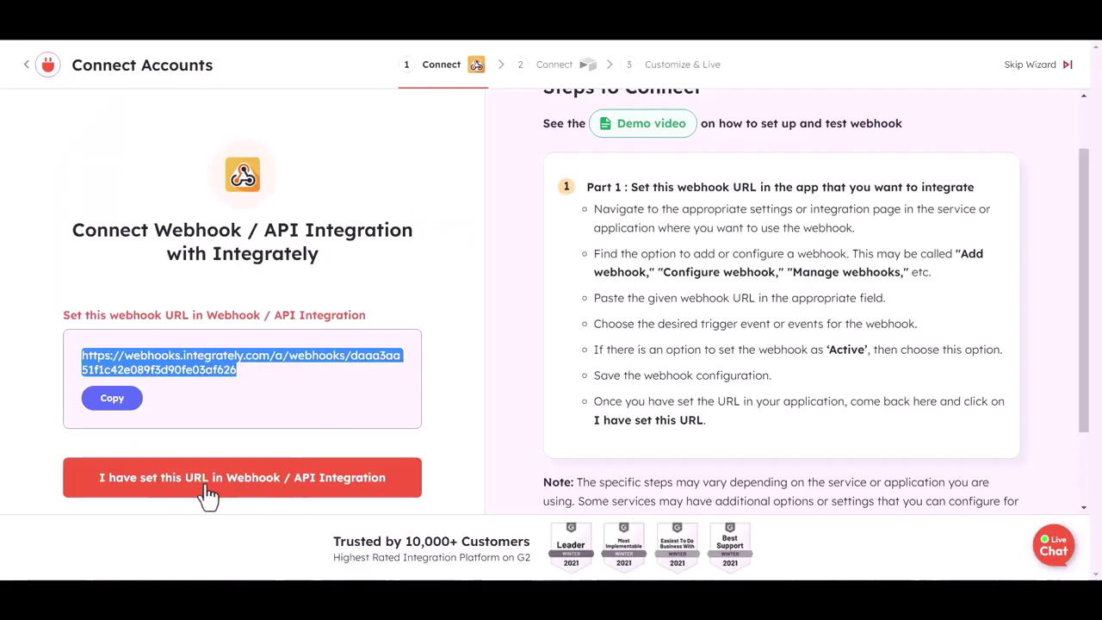
# Confirm the URL is set and that Integrately received the test record.
pyautogui.click(205, 487)
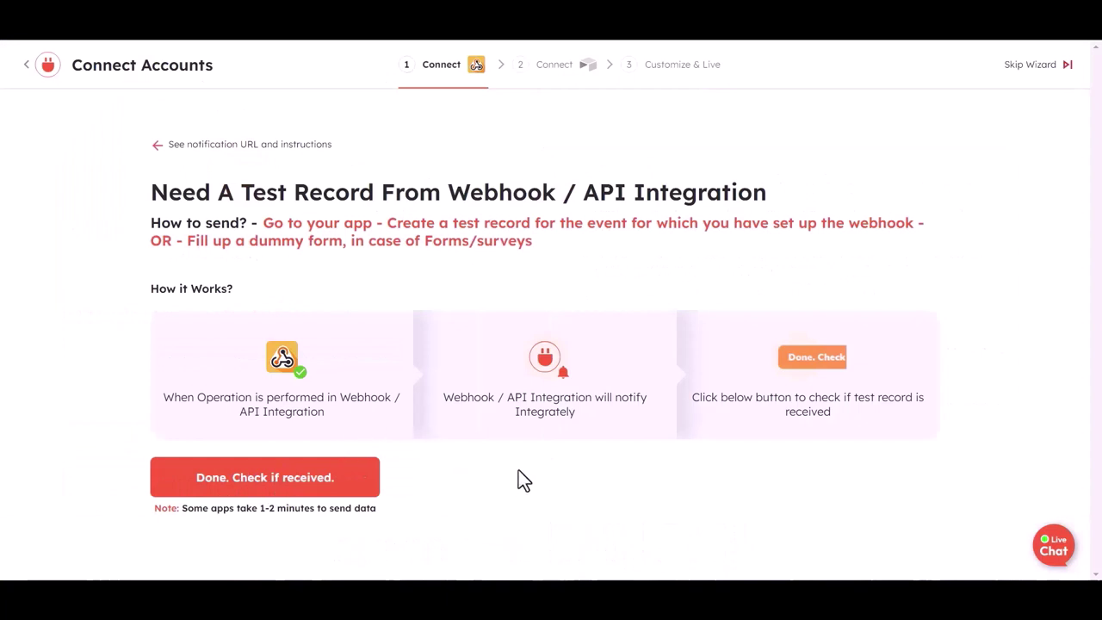
pyautogui.click(303, 487)
pyautogui.click(504, 538)
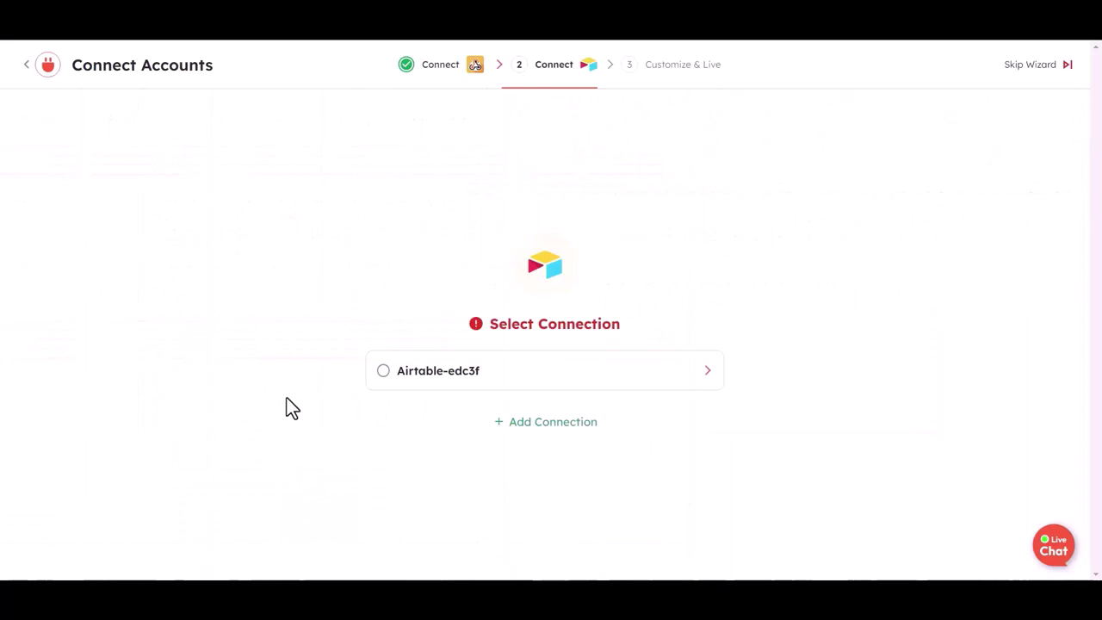
# Connect Airtable-edc3f and target Table 1 in the 'bit integration' base.
pyautogui.click(433, 379)
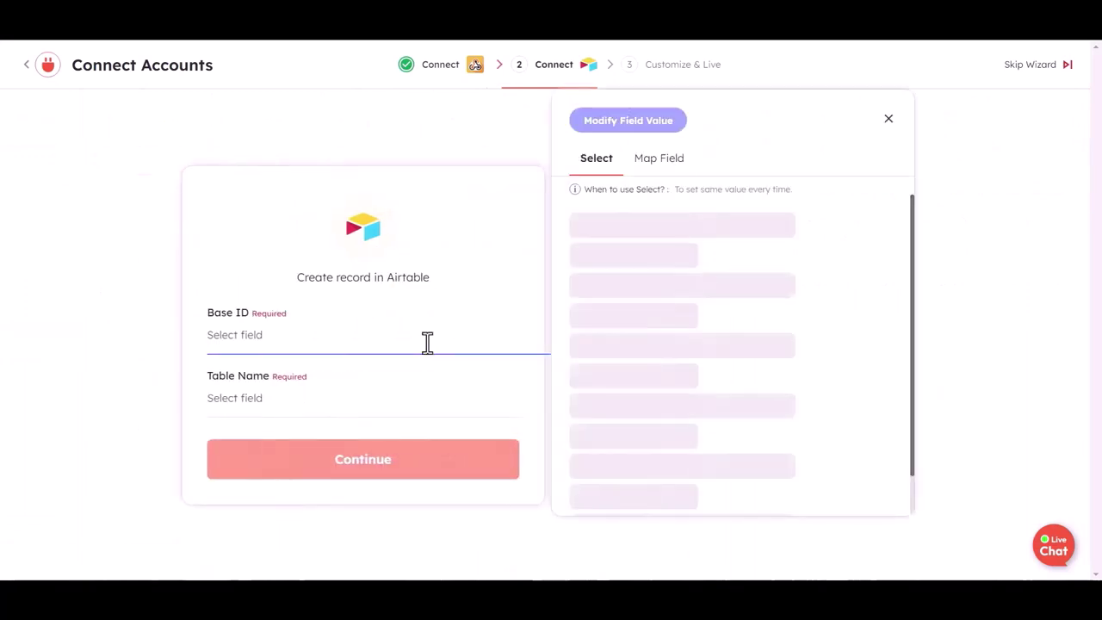
pyautogui.click(616, 261)
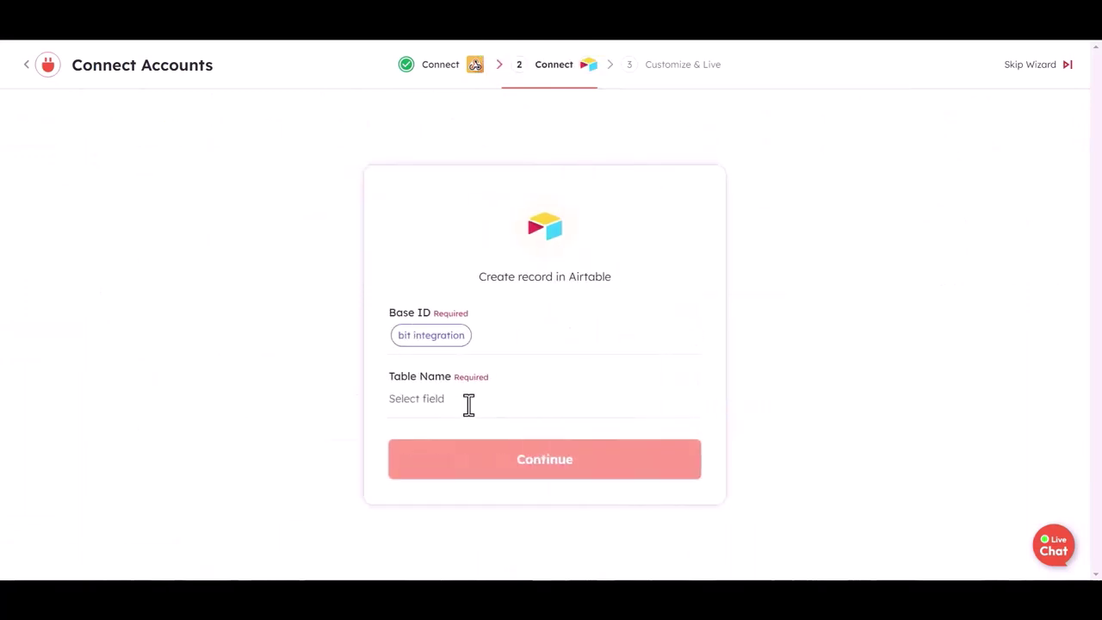
pyautogui.click(482, 397)
pyautogui.click(594, 261)
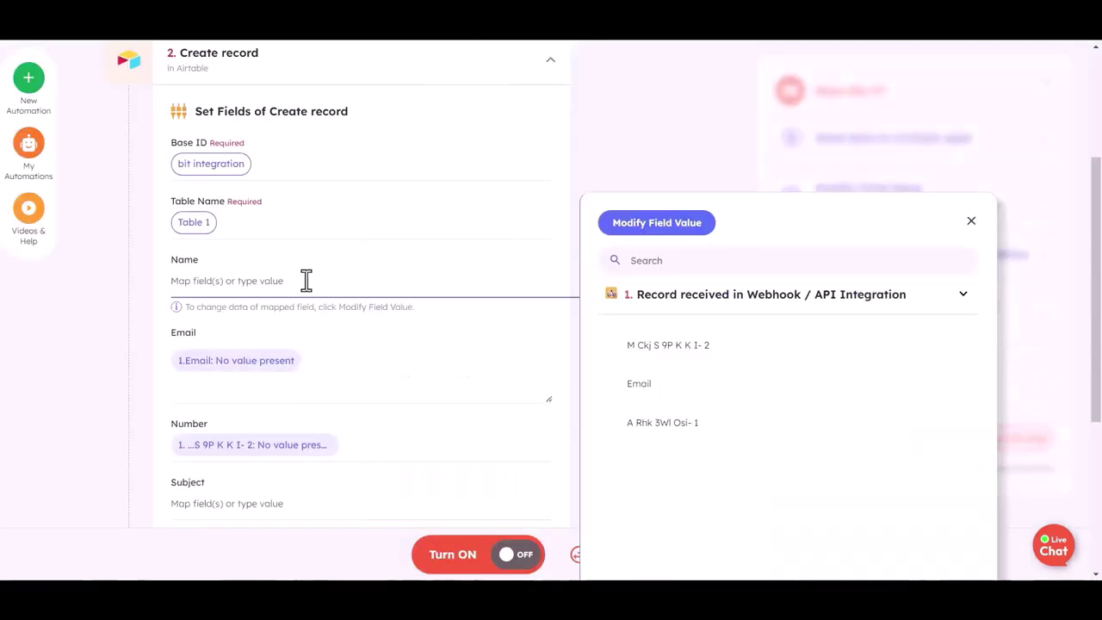
# Map the webhook values into the Name, Email and Number fields.
pyautogui.click(668, 346)
pyautogui.click(301, 362)
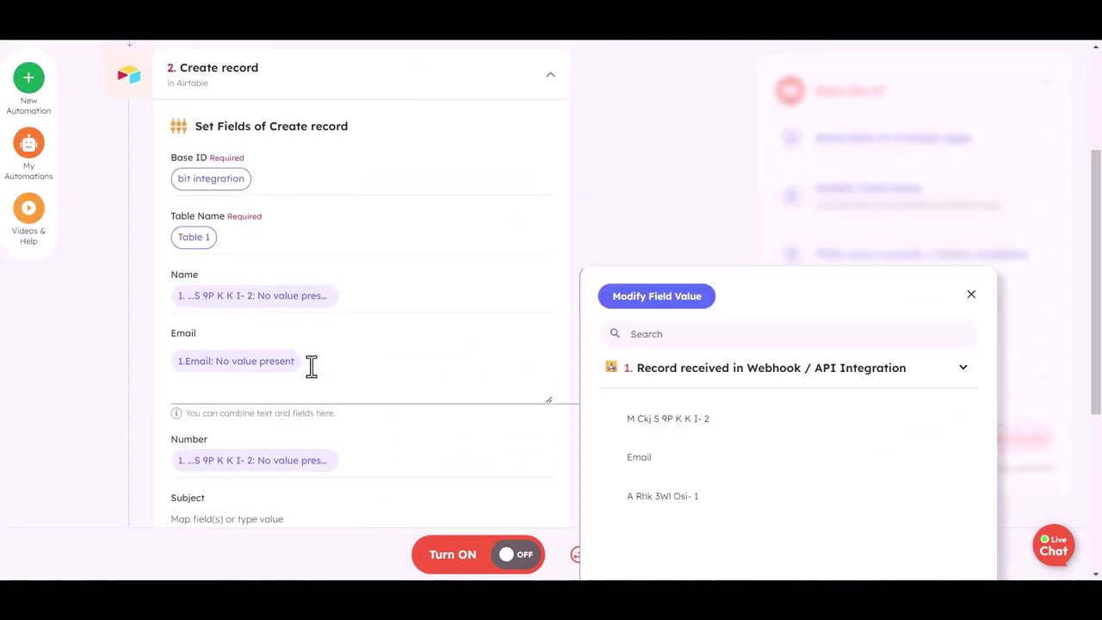
pyautogui.press('BackSpace')
pyautogui.click(639, 458)
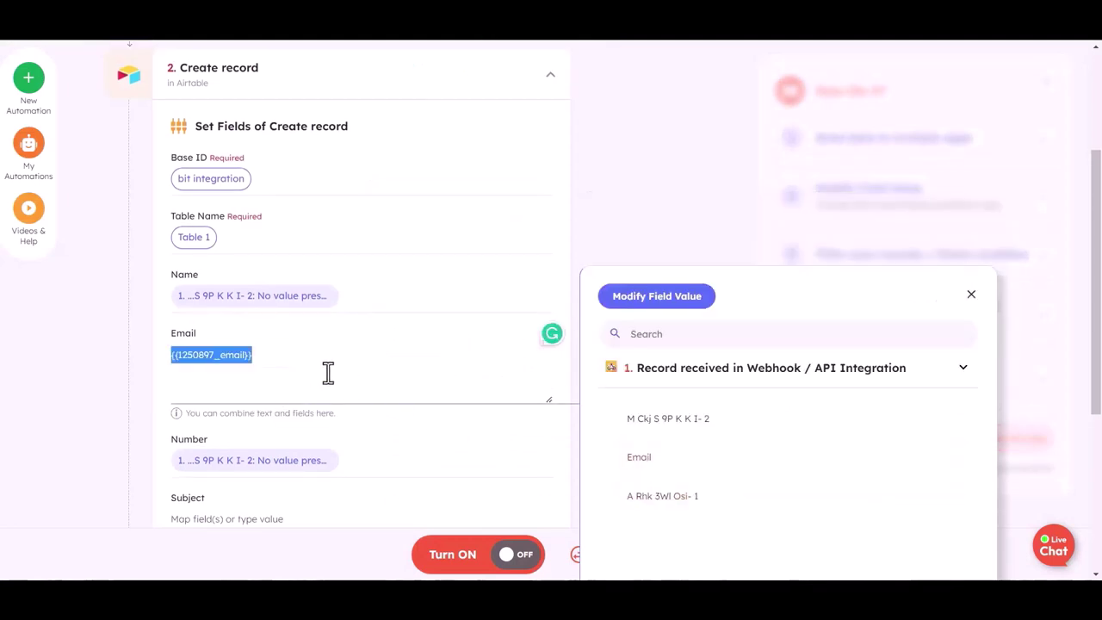
pyautogui.scroll(-1, 344, 387)
pyautogui.click(357, 393)
pyautogui.press('BackSpace')
pyautogui.click(662, 529)
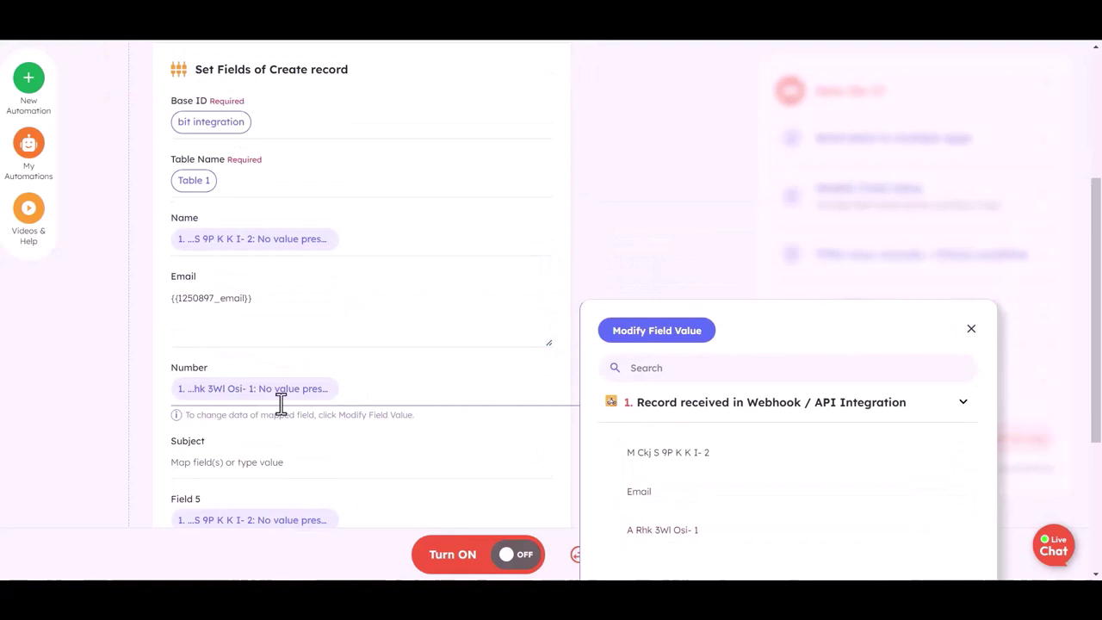
# Clear Field 5, test the Airtable record step and turn the automation on.
pyautogui.scroll(-2, 347, 404)
pyautogui.click(349, 385)
pyautogui.press('BackSpace')
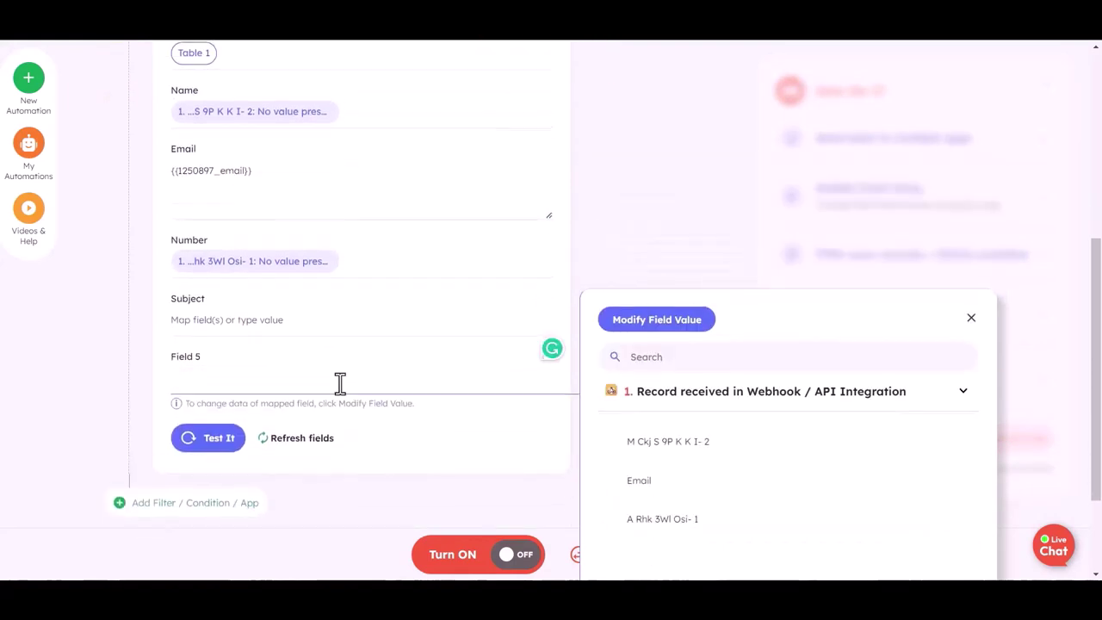
pyautogui.scroll(2, 259, 401)
pyautogui.scroll(-4, 237, 403)
pyautogui.click(345, 383)
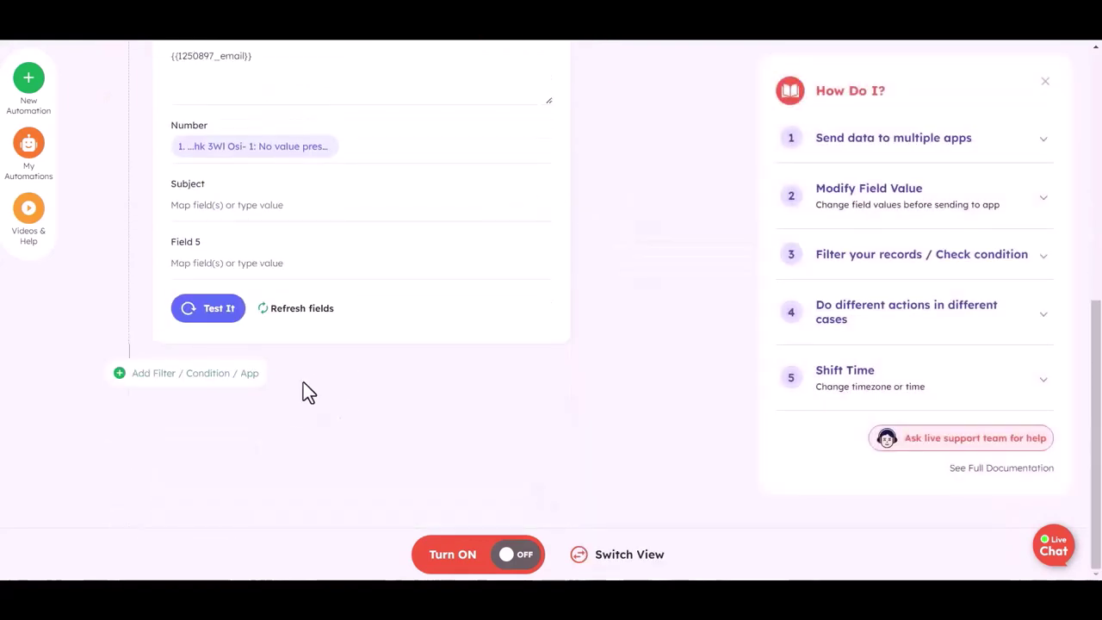
pyautogui.click(510, 555)
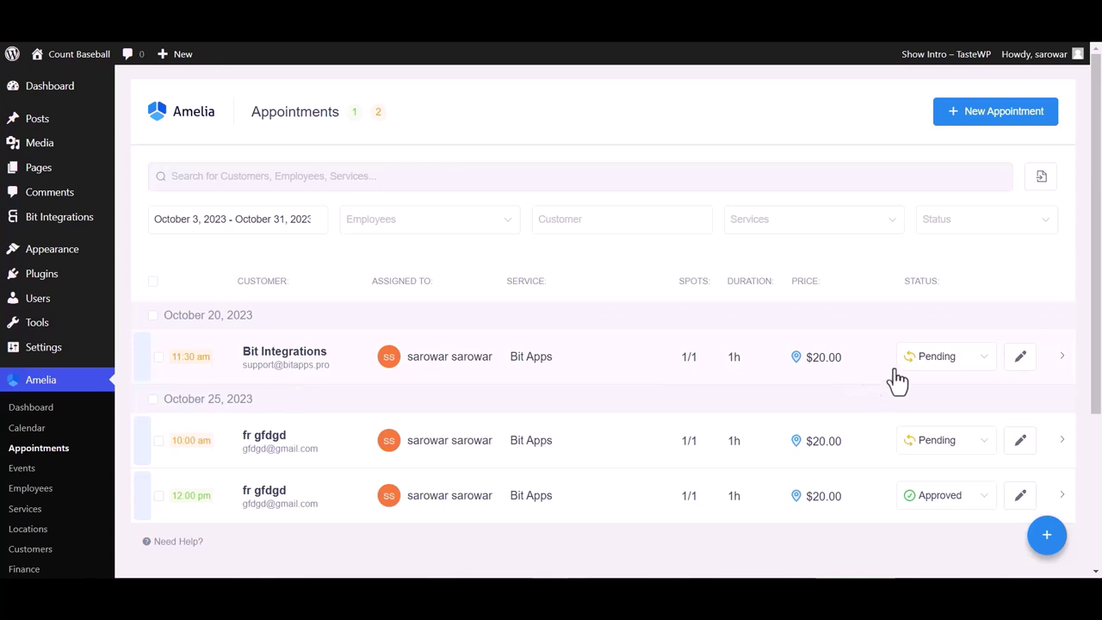
# Change the first appointment's status from Pending to Approved.
pyautogui.click(921, 358)
pyautogui.click(925, 392)
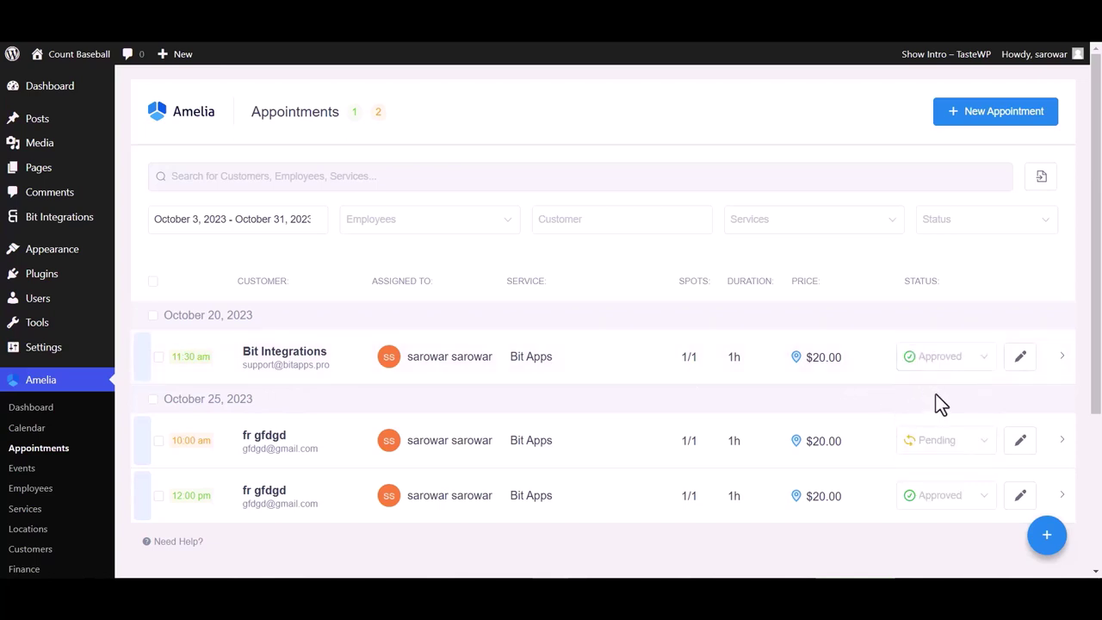